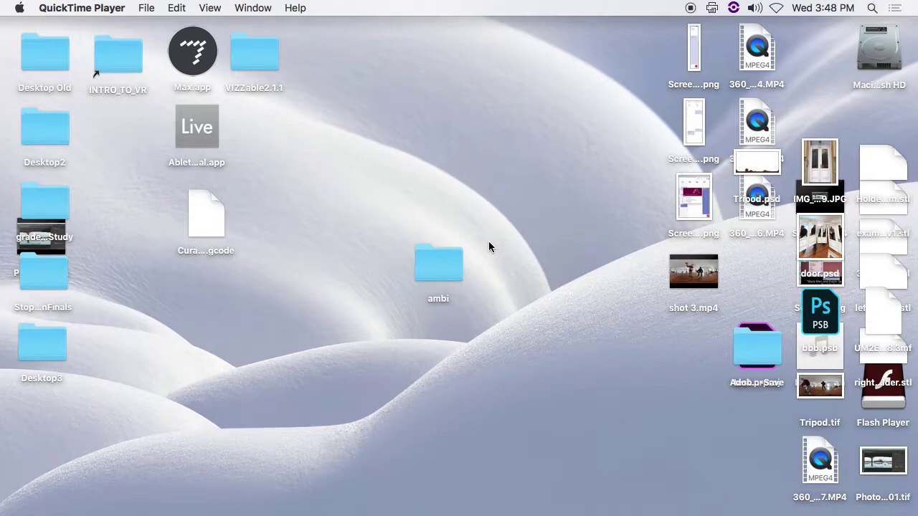
Open the desktop ambi folder, select 3.WAV, and expand then collapse the 360 folder
double_click(458, 255)
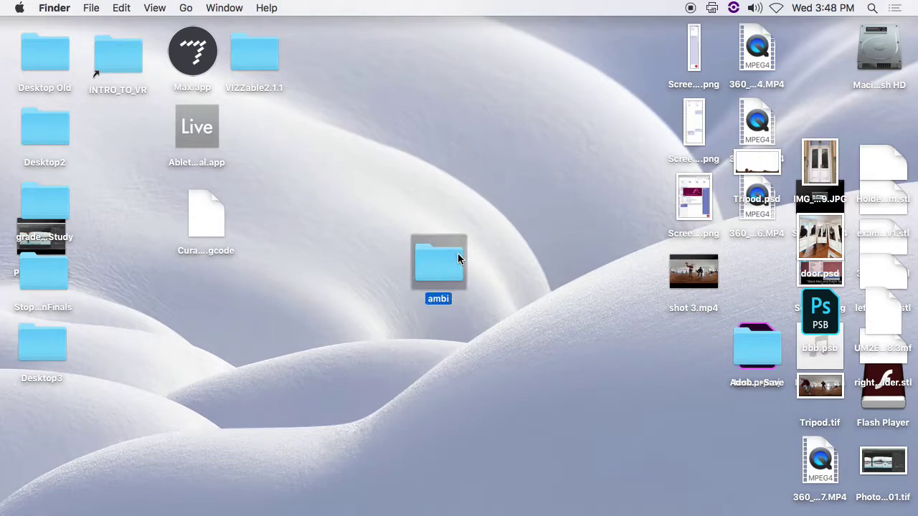
left_click(211, 110)
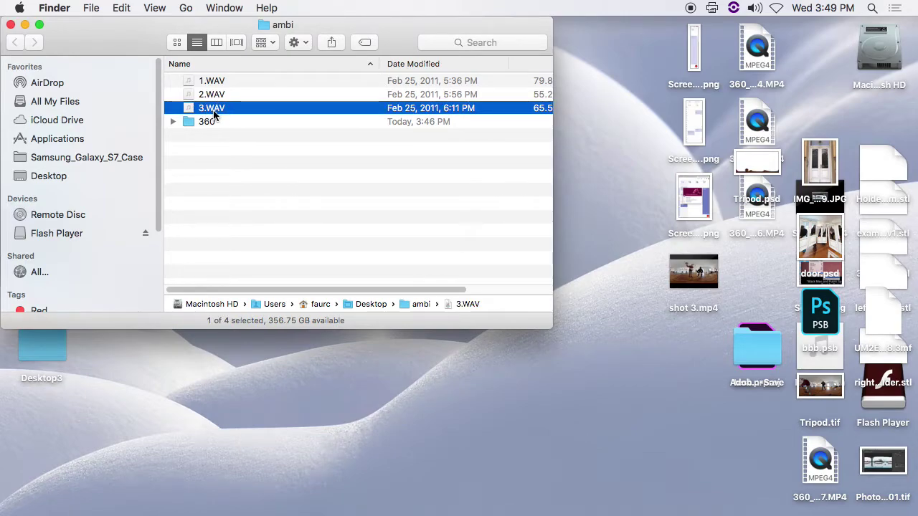
left_click(172, 121)
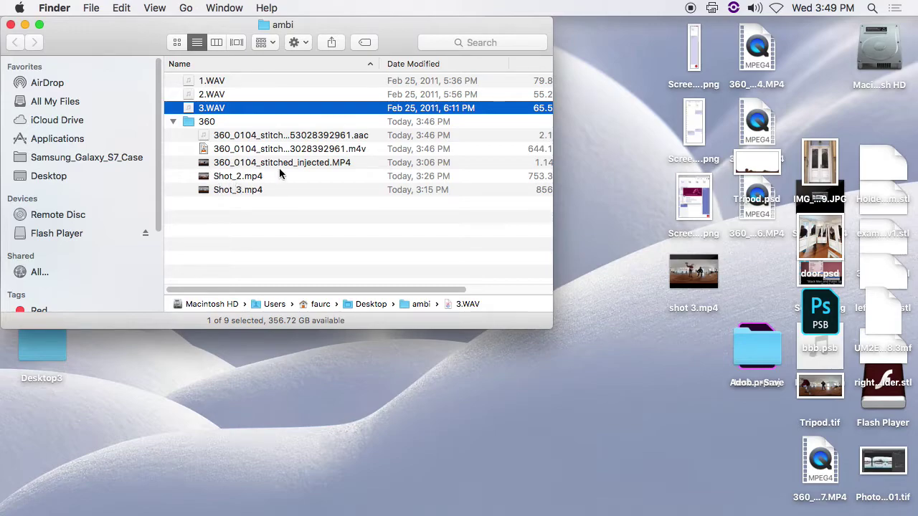
left_click(173, 122)
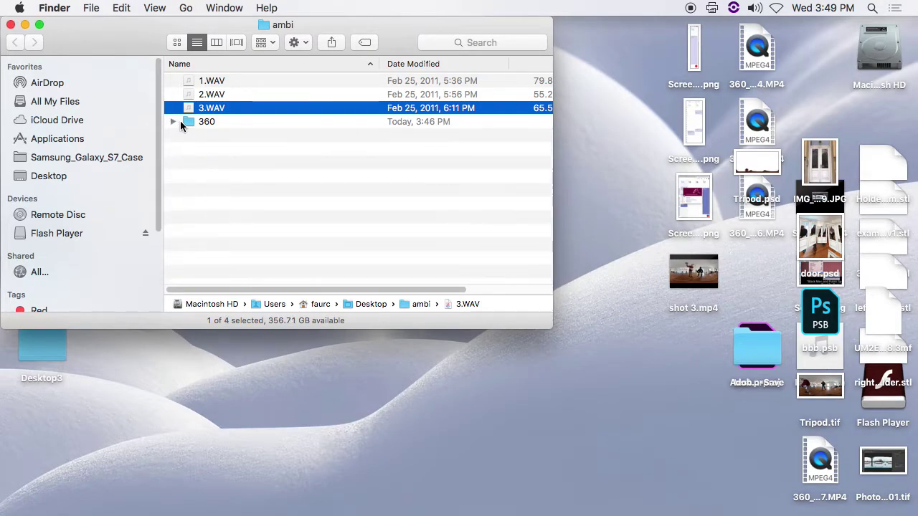
mouse_move(271, 511)
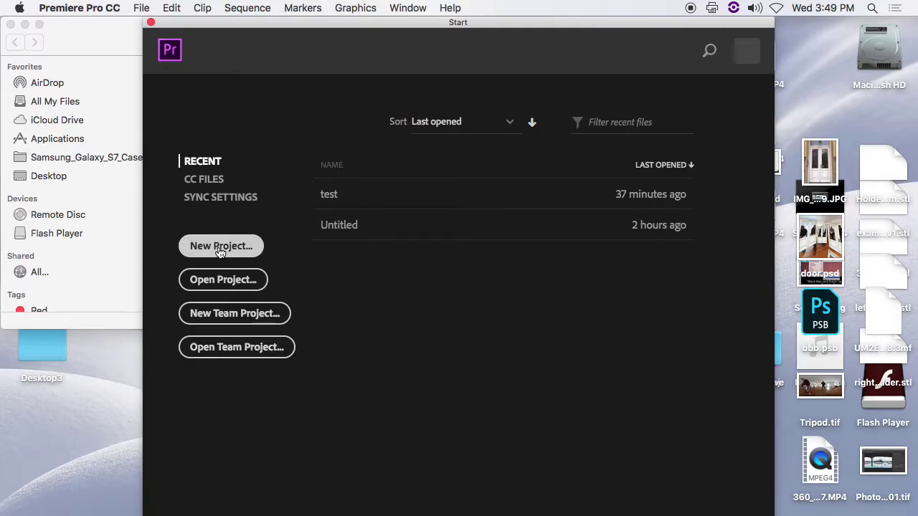
Start a new project named VR_cinema, keeping the Desktop as its location
left_click(220, 246)
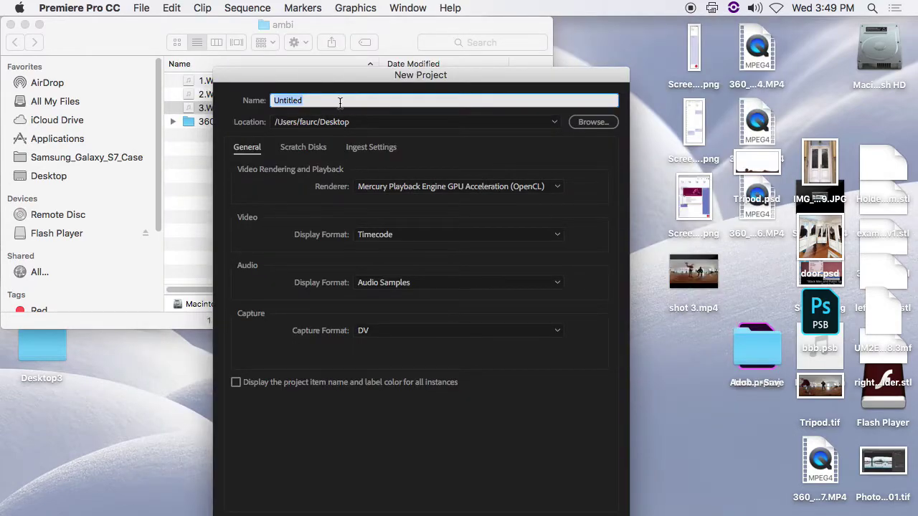
type("VR_cinema")
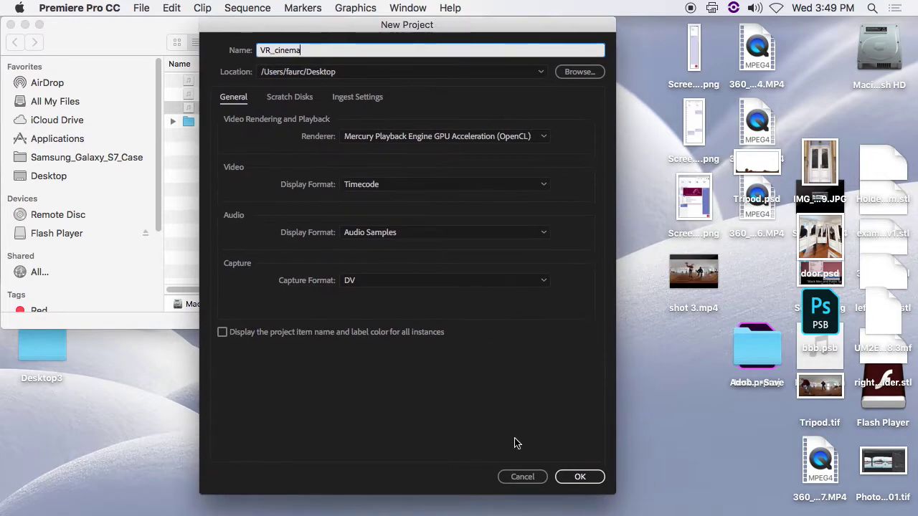
left_click(580, 476)
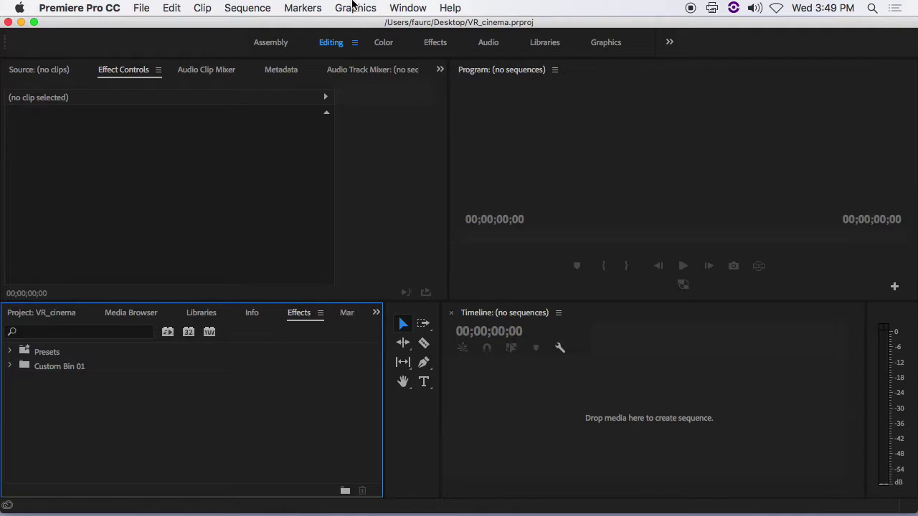
Reset the panels to the saved Editing layout, then dismiss the import browser without importing
left_click(407, 8)
mouse_move(406, 29)
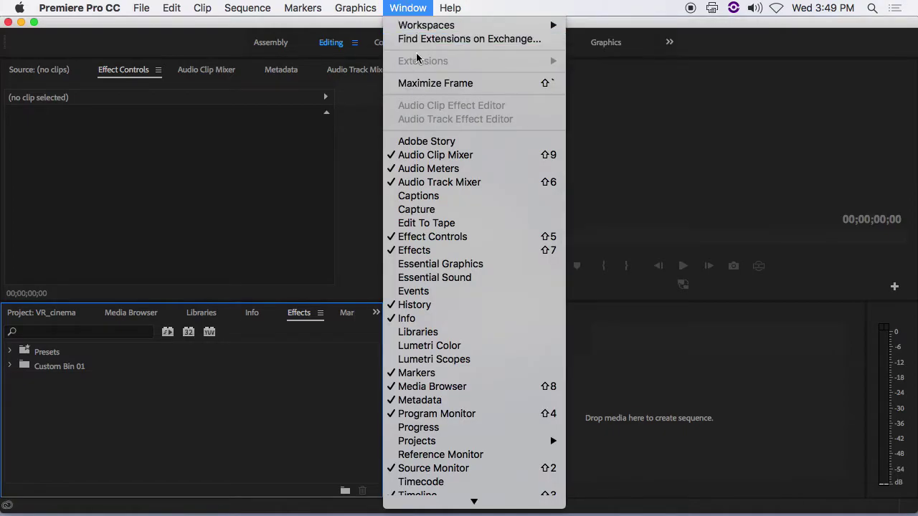
left_click(672, 159)
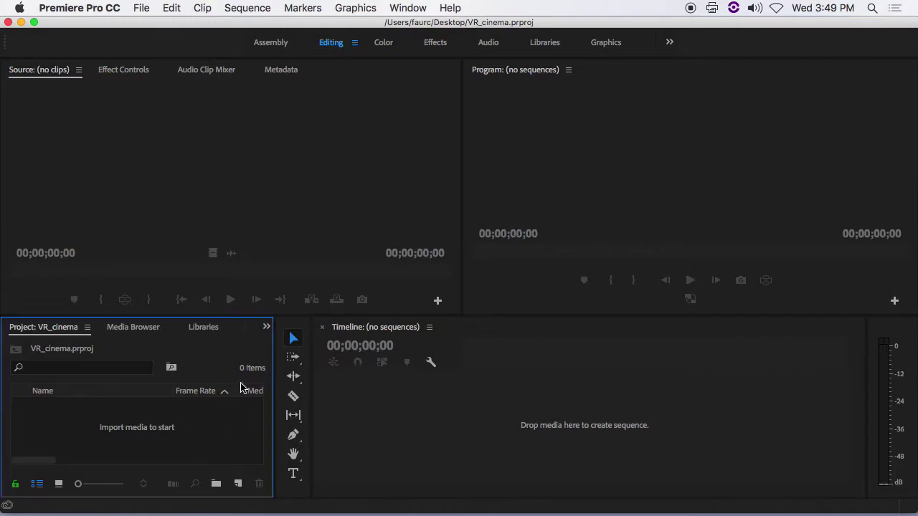
double_click(226, 416)
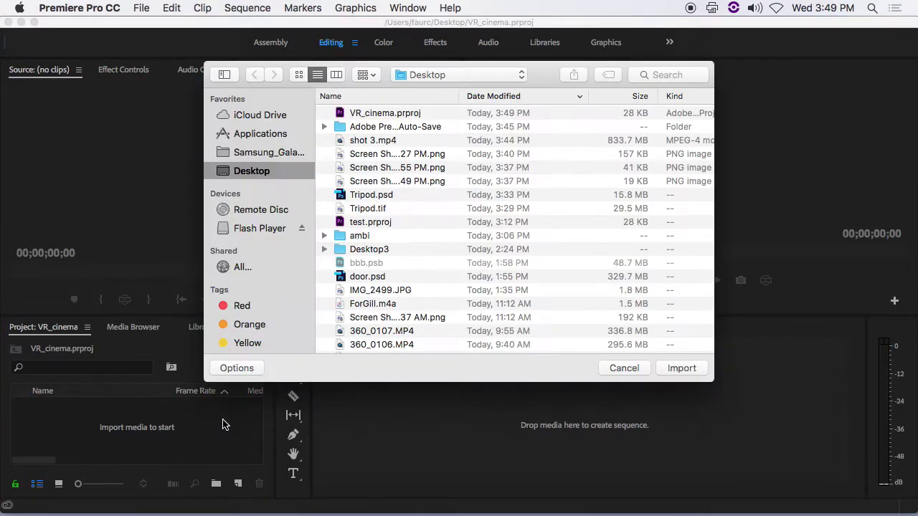
left_click(645, 370)
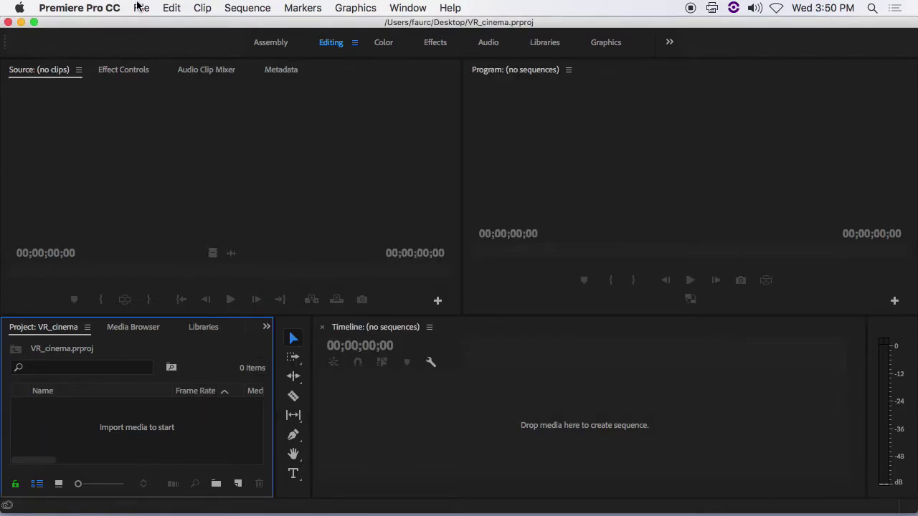
In Audio preferences, keep Multichannel Mono Media set to Adaptive and apply
left_click(112, 8)
mouse_move(114, 48)
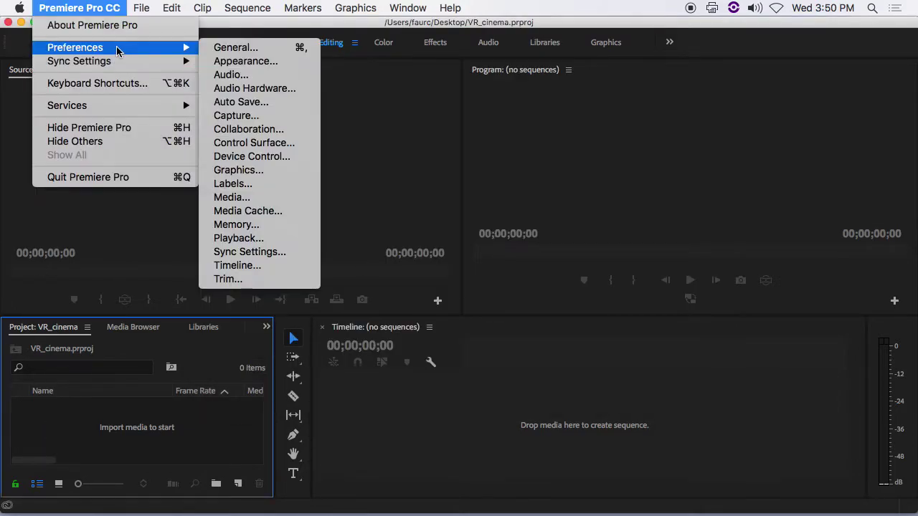
left_click(214, 72)
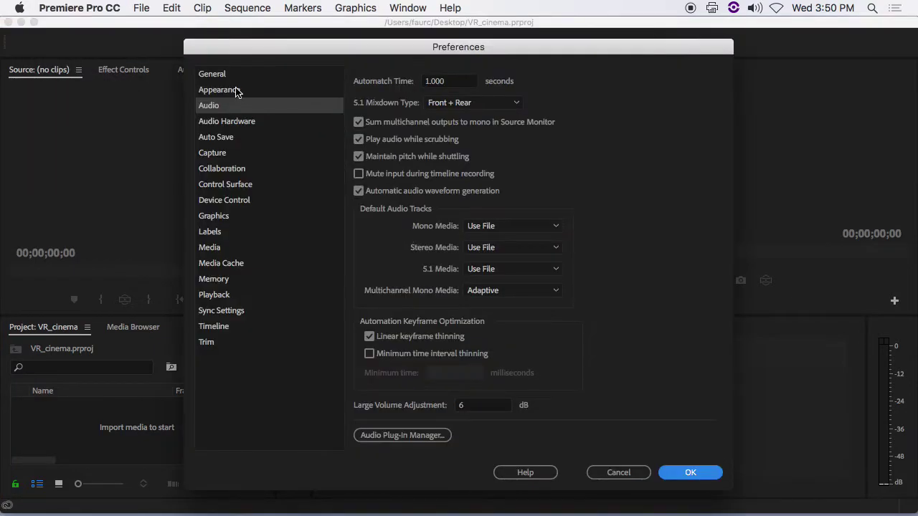
left_click(223, 108)
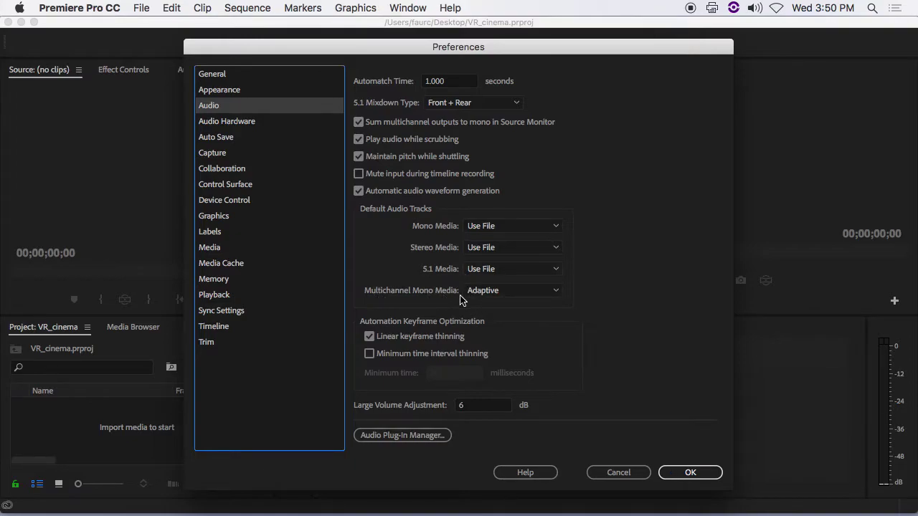
left_click(491, 292)
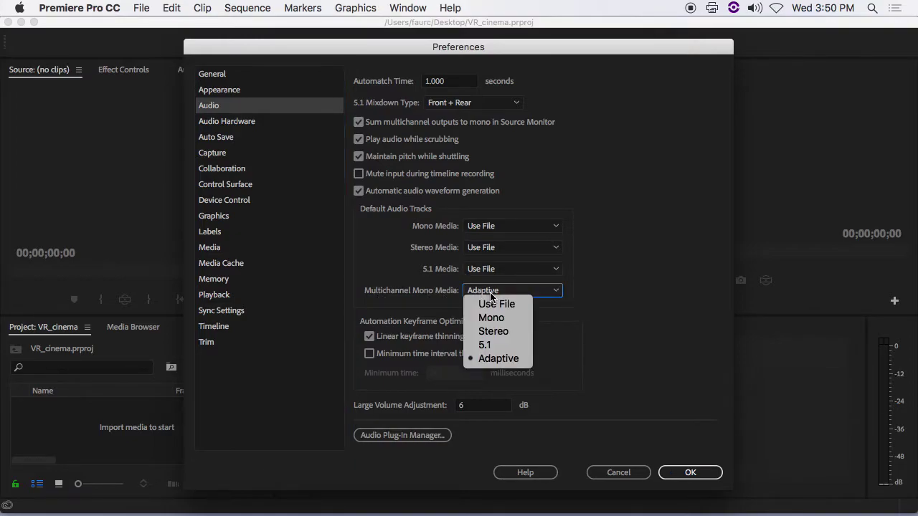
left_click(501, 365)
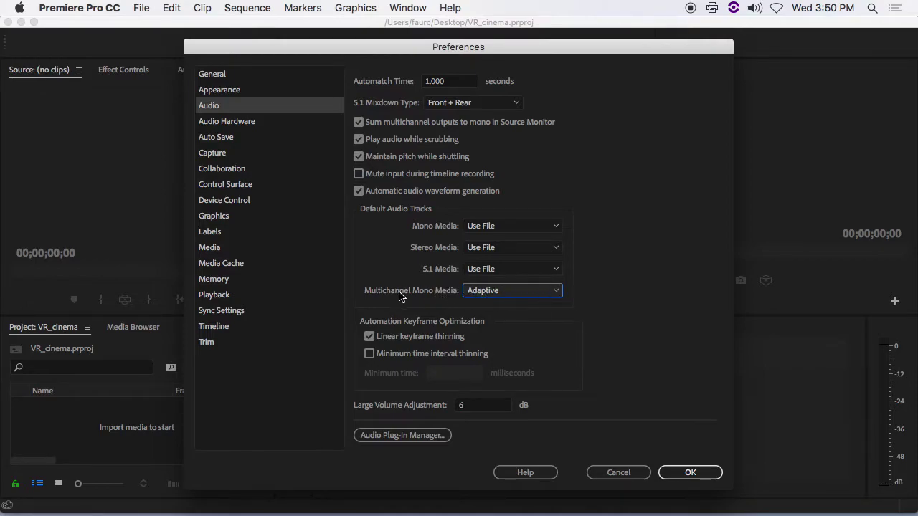
left_click(696, 472)
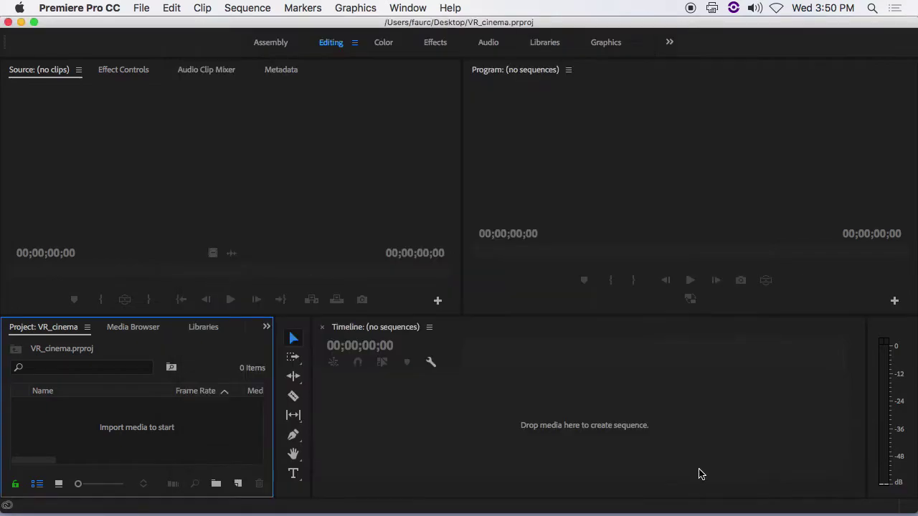
Import 2.WAV from the ambi folder and load it in the Source monitor
double_click(155, 421)
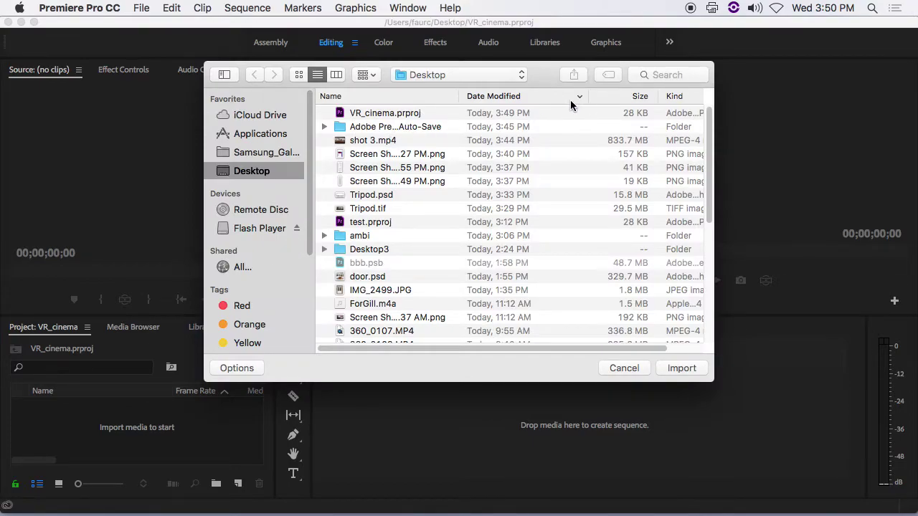
left_click(548, 96)
left_click(512, 97)
double_click(377, 237)
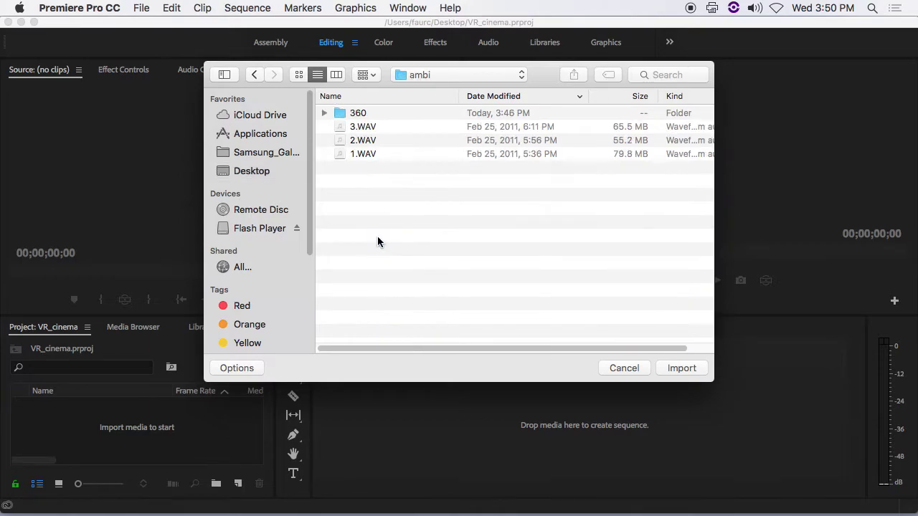
left_click(355, 142)
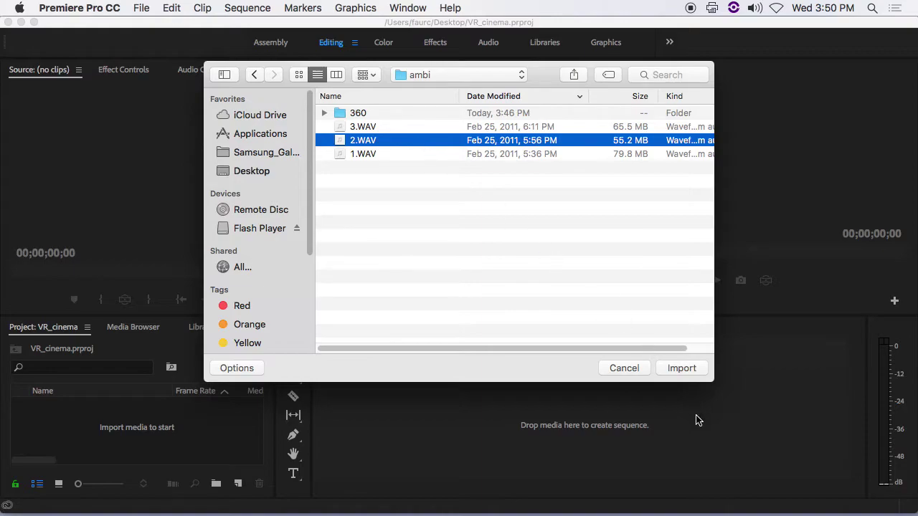
left_click(681, 368)
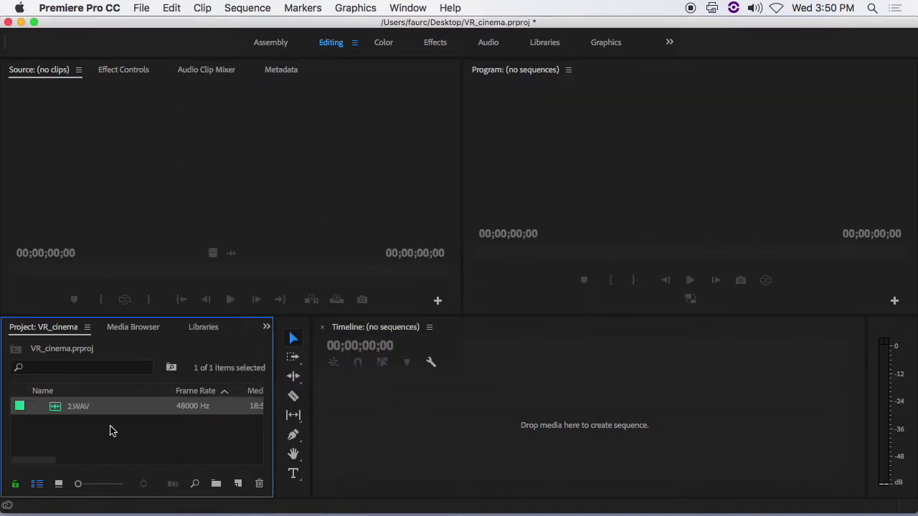
double_click(61, 408)
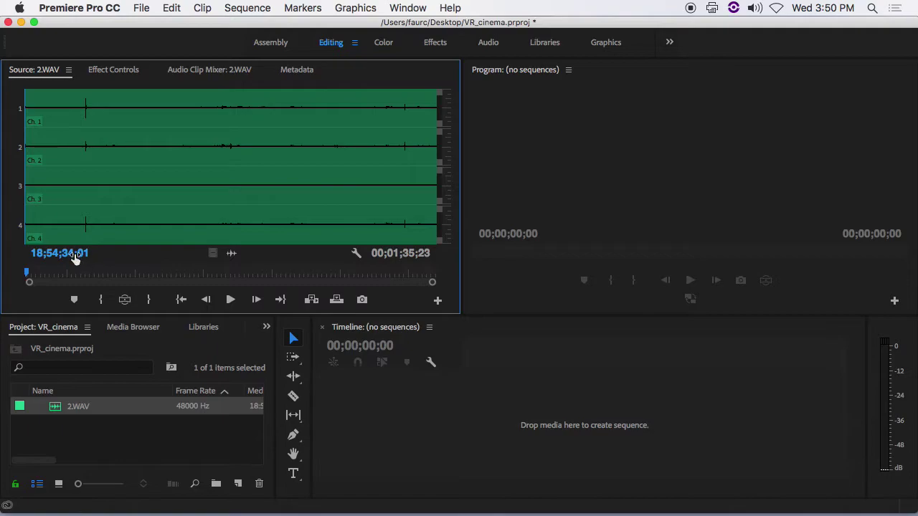
Play 2.WAV, stop at the first spike, fine-tune frame by frame and mark 18;54;48;07
key("space")
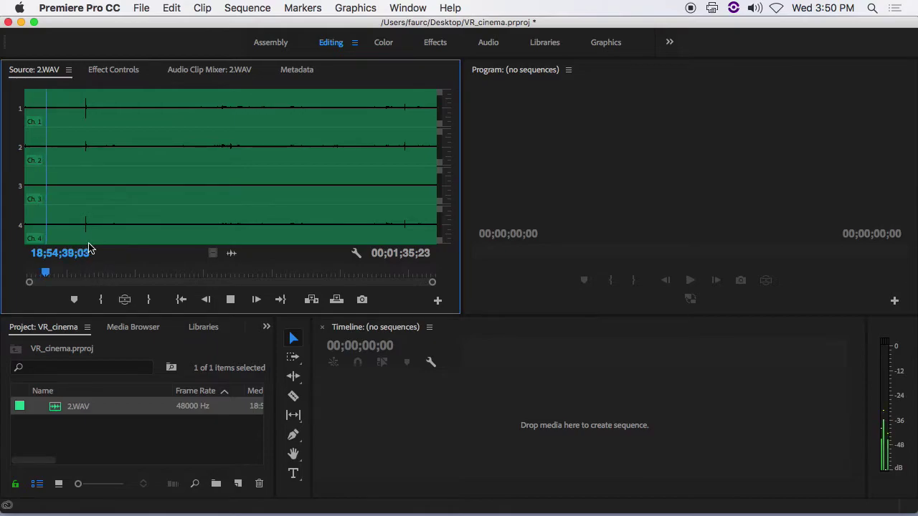
left_click(86, 128)
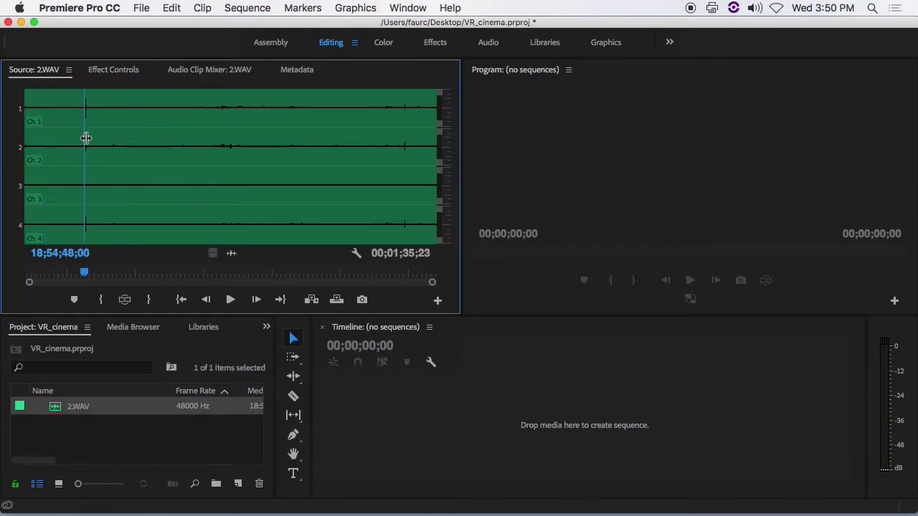
key("space")
key("space")
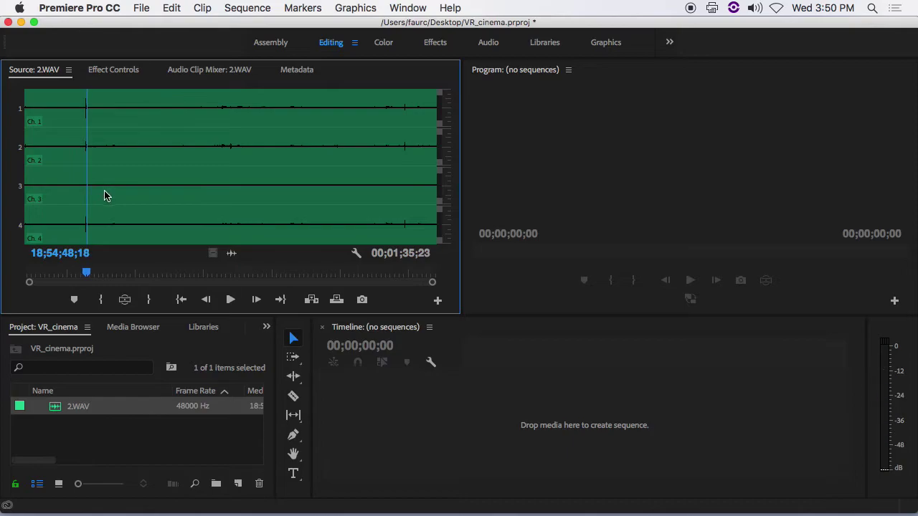
key("Left")
key("Left")
key("Left")
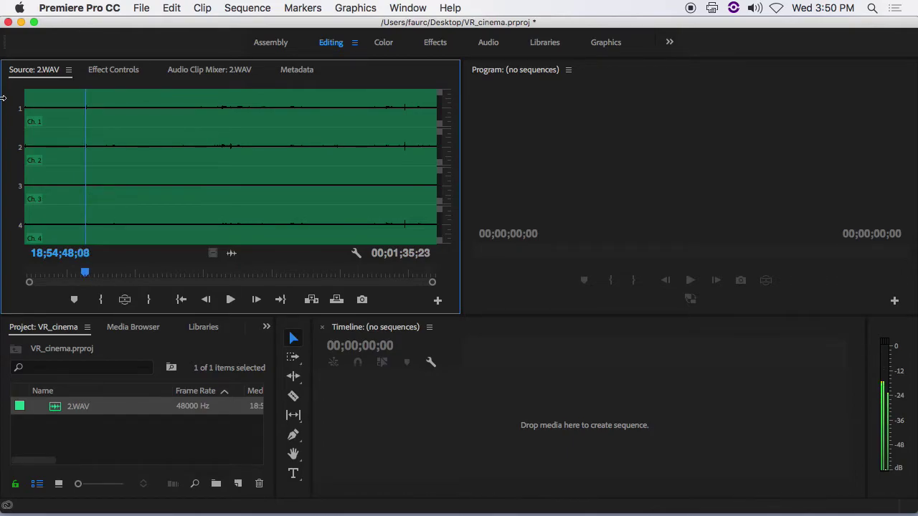
key("Left")
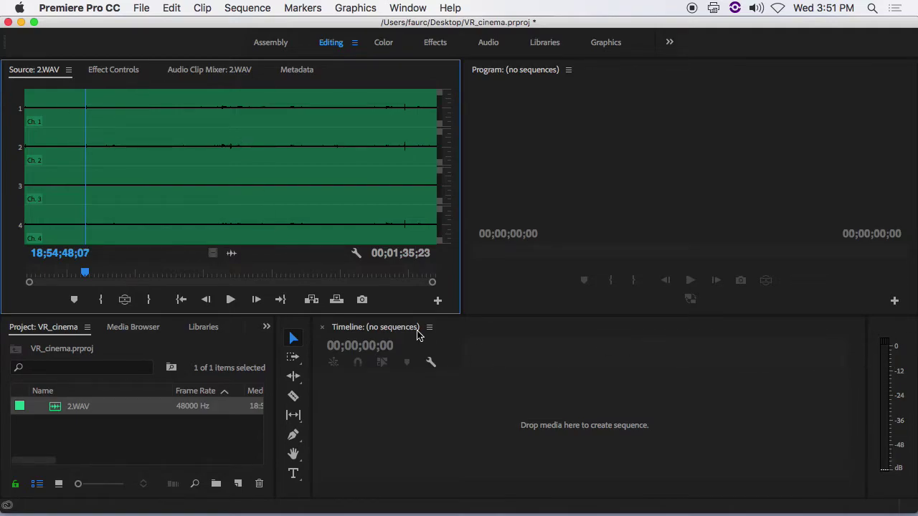
key("Right")
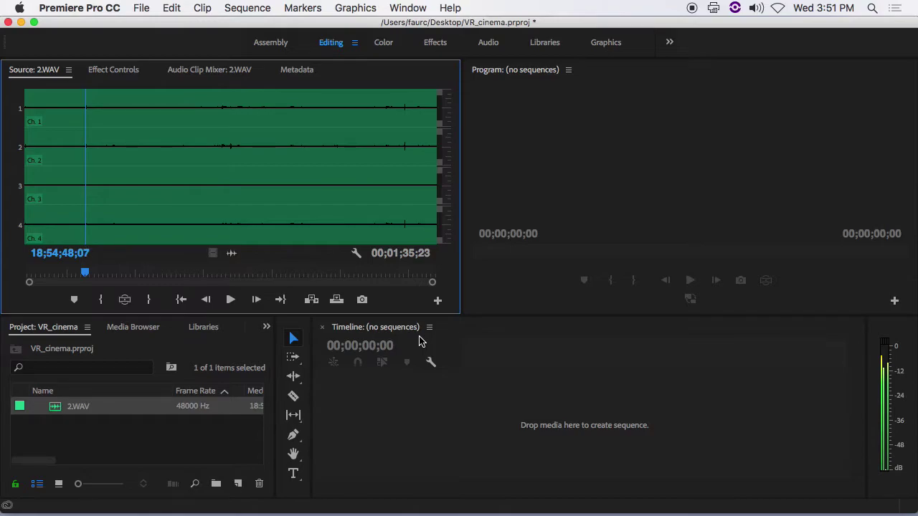
key("m")
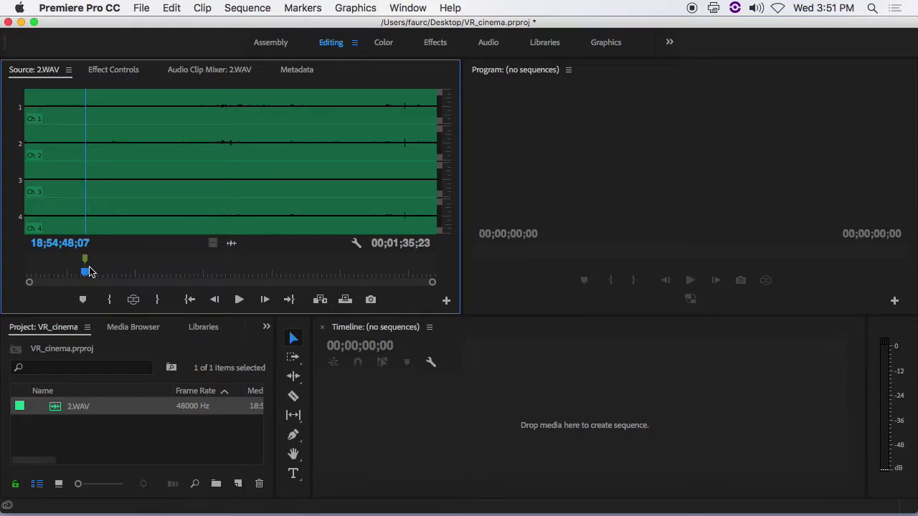
Import Shot_2.mp4 from the 360 folder and load it in the Source monitor
double_click(120, 436)
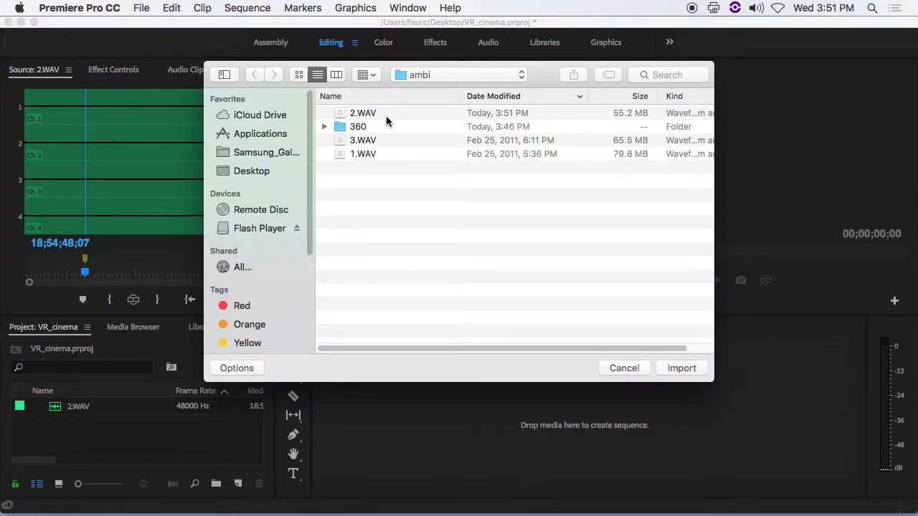
double_click(381, 126)
left_click(395, 142)
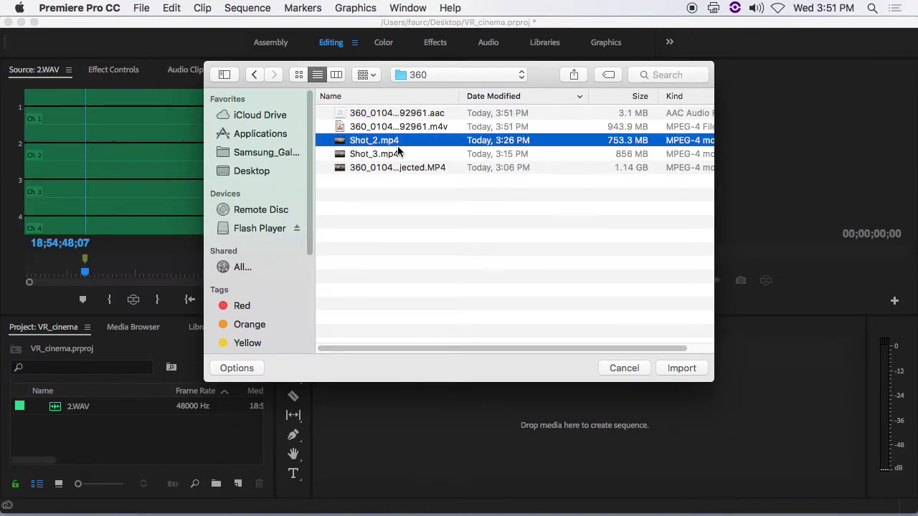
left_click(684, 369)
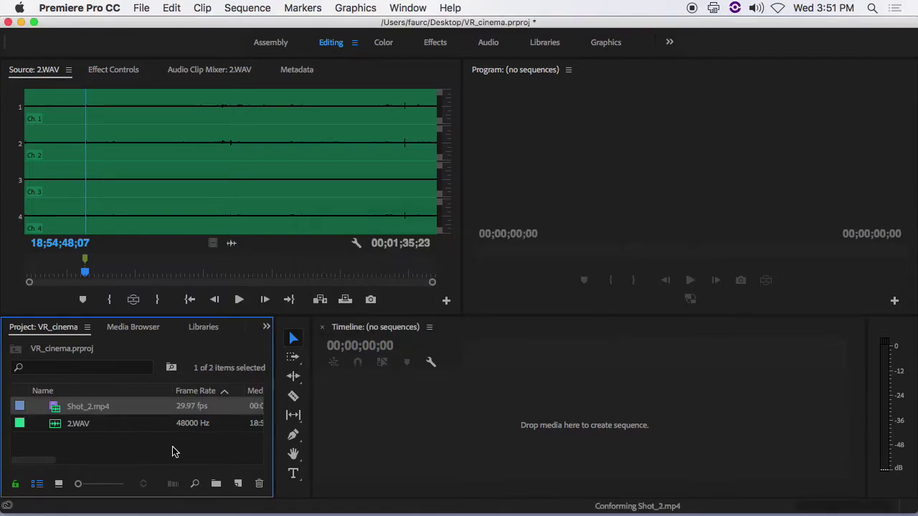
double_click(61, 409)
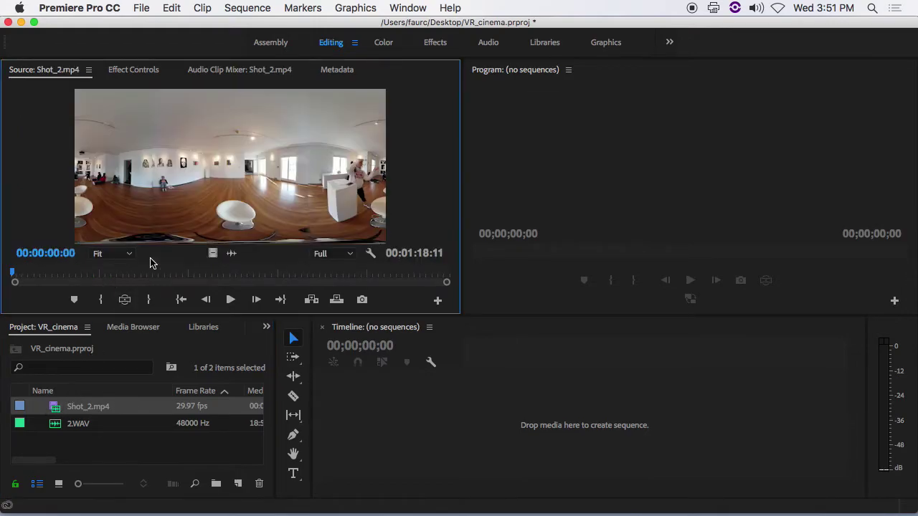
Scrub Shot_2.mp4 to its sync frame, add a marker at 00:00:00:09, then reload 2.WAV
left_click(53, 276)
left_click_drag(57, 279, 20, 278)
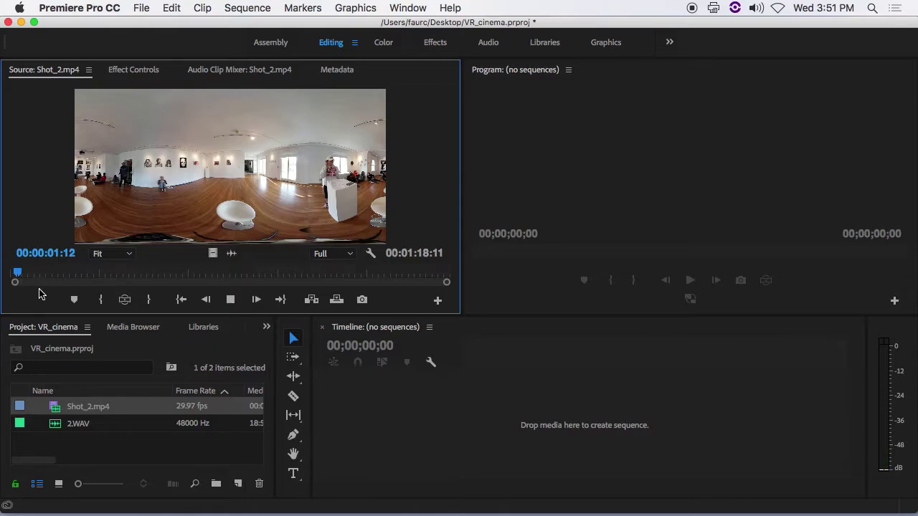
left_click_drag(13, 274, 3, 277)
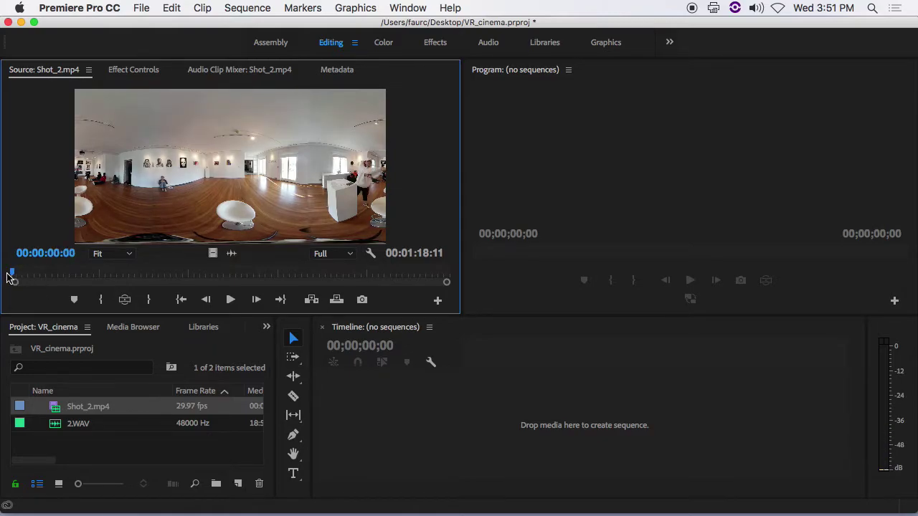
key("space")
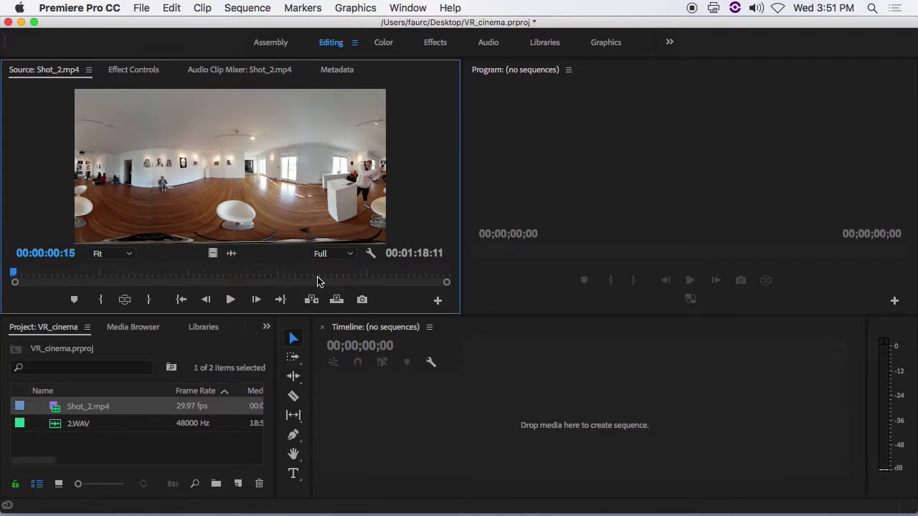
scroll(317, 281, "up", 10)
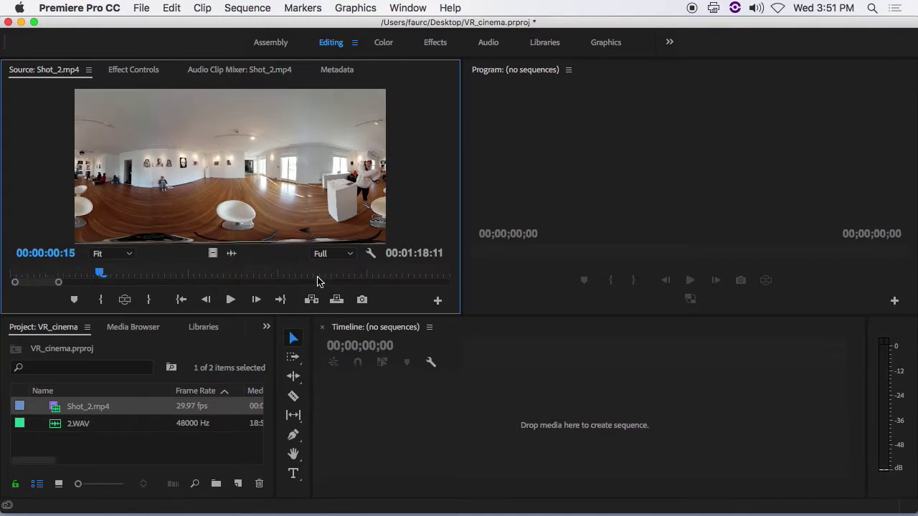
key("j")
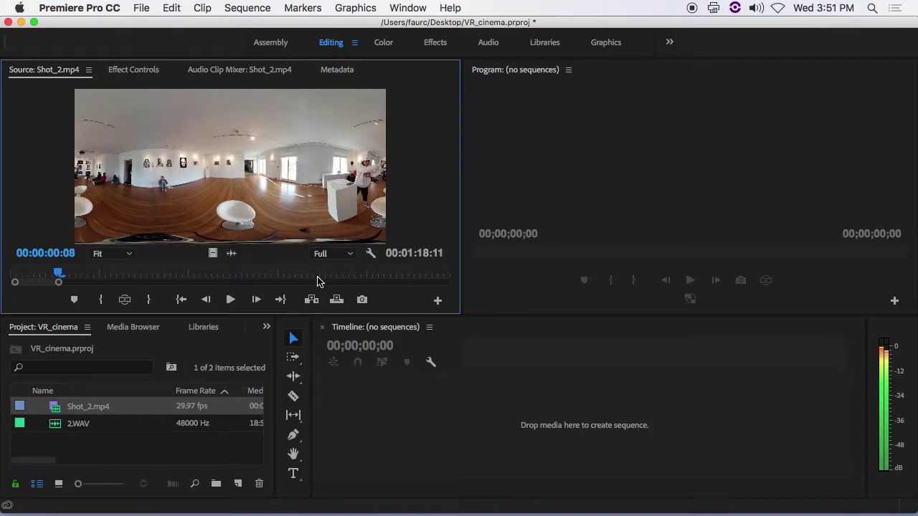
key("Right")
key("Left")
key("Right")
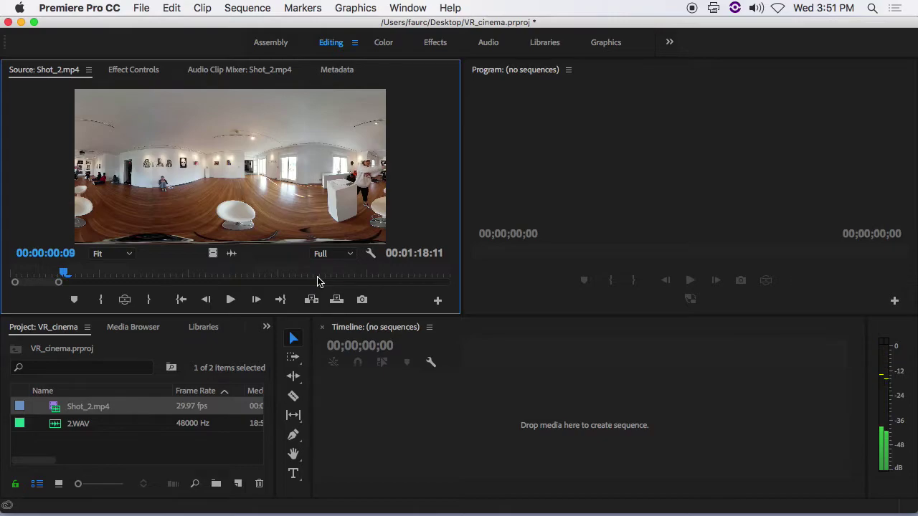
key("m")
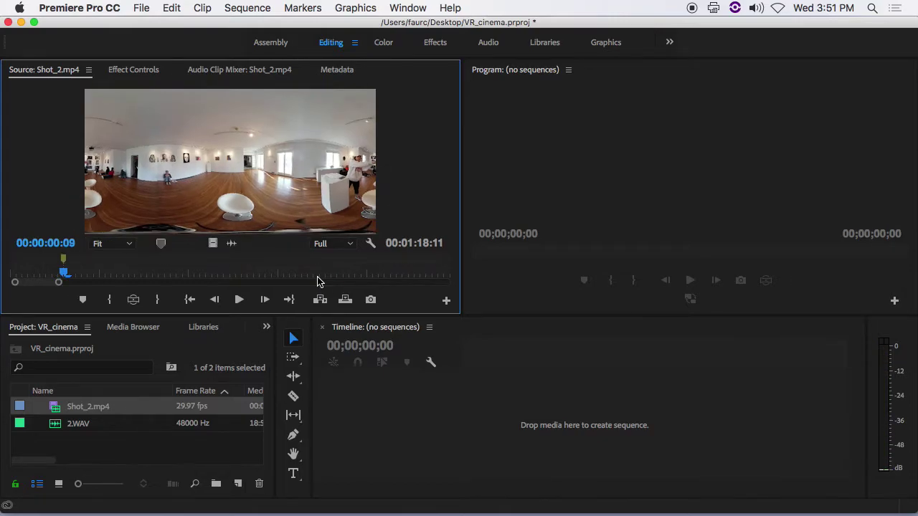
double_click(60, 424)
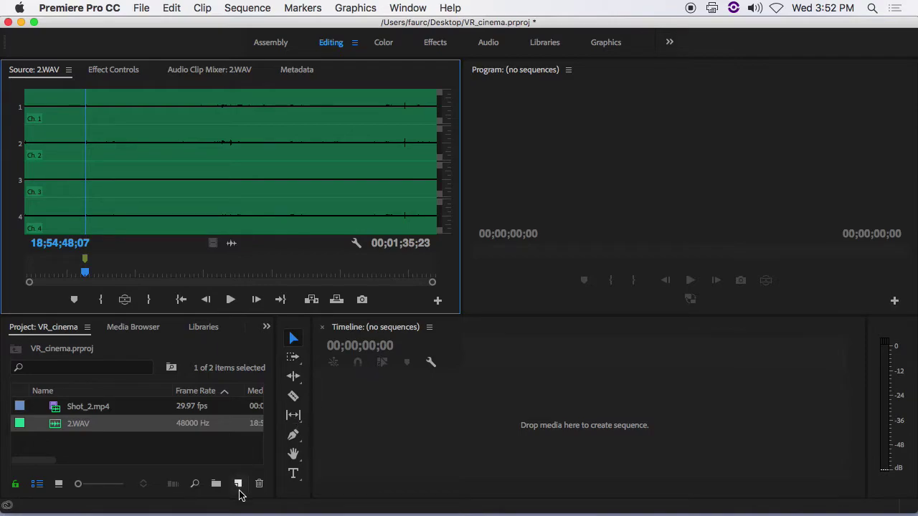
left_click(238, 483)
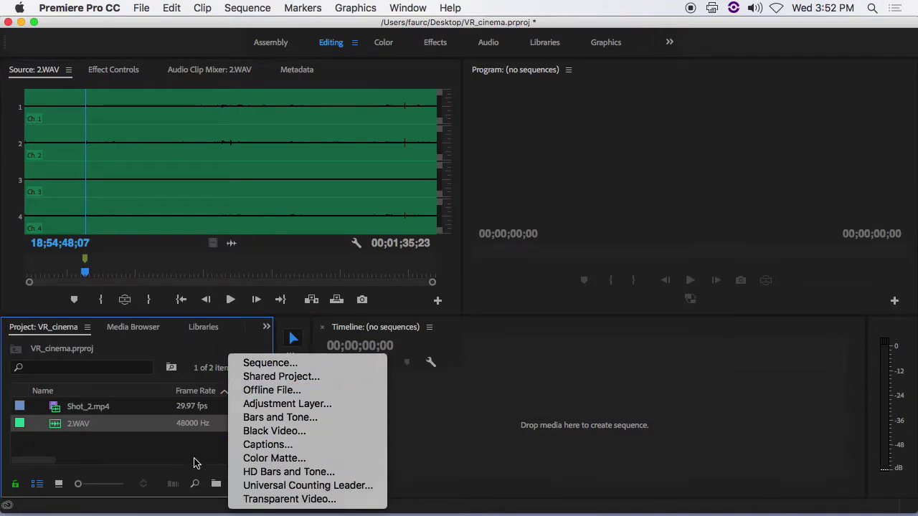
Make a new sequence from the VR > Monoscopic 29.97 > 3840x1920 - Ambisonics preset
left_click(195, 462)
left_click(140, 8)
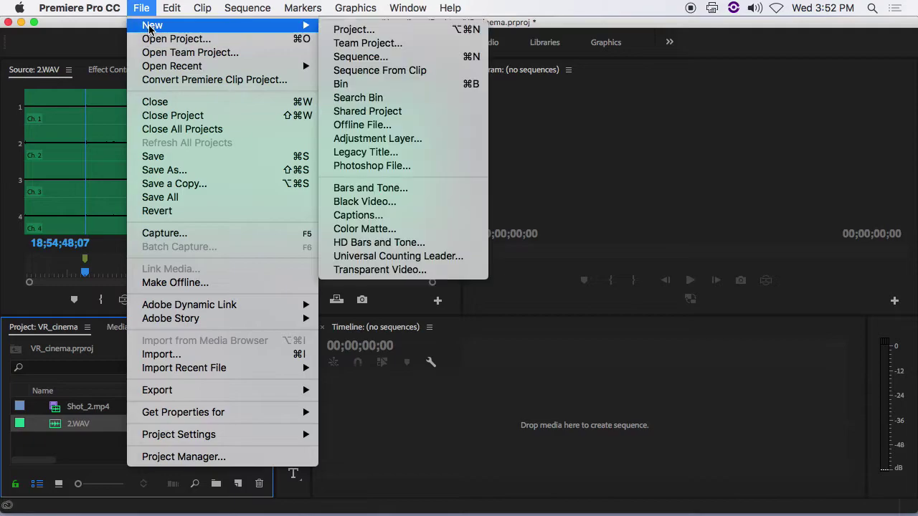
left_click(415, 117)
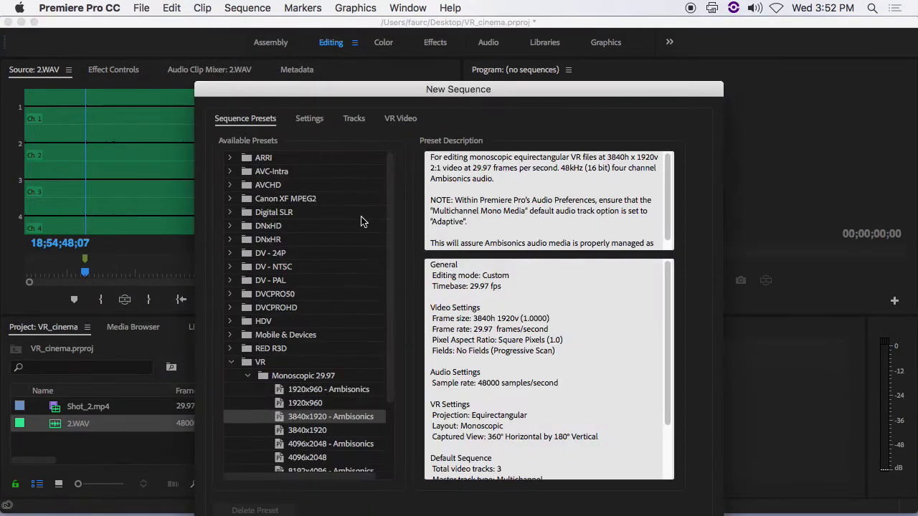
scroll(287, 395, "down", 3)
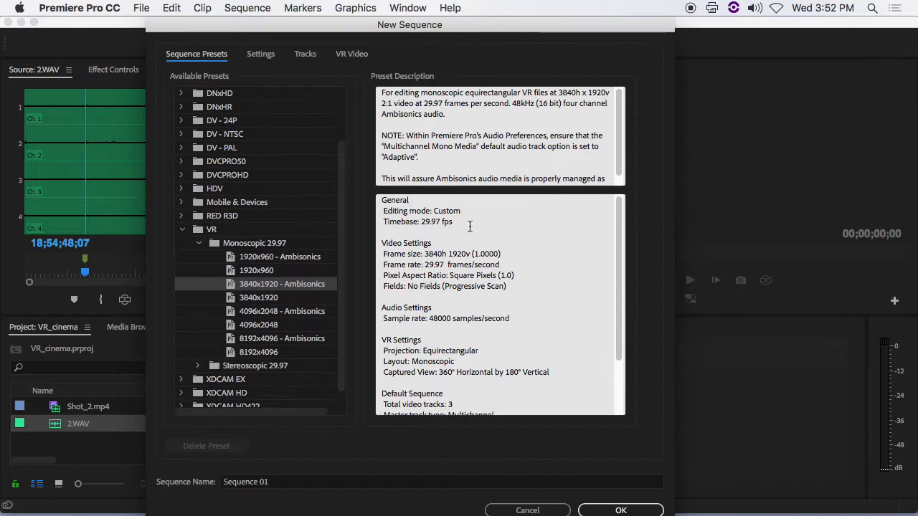
left_click(649, 509)
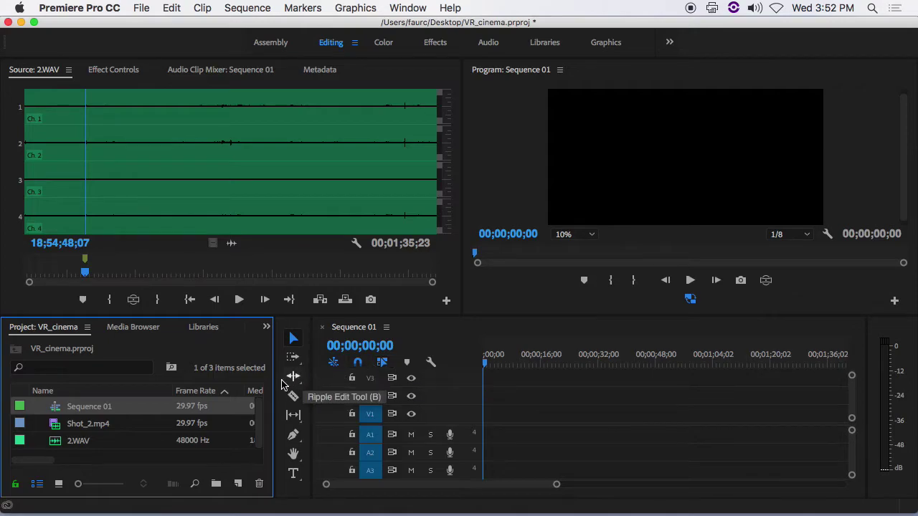
Drag Shot_2.mp4's video onto V1 and 2.WAV's audio onto A1 from the Source monitor
double_click(56, 426)
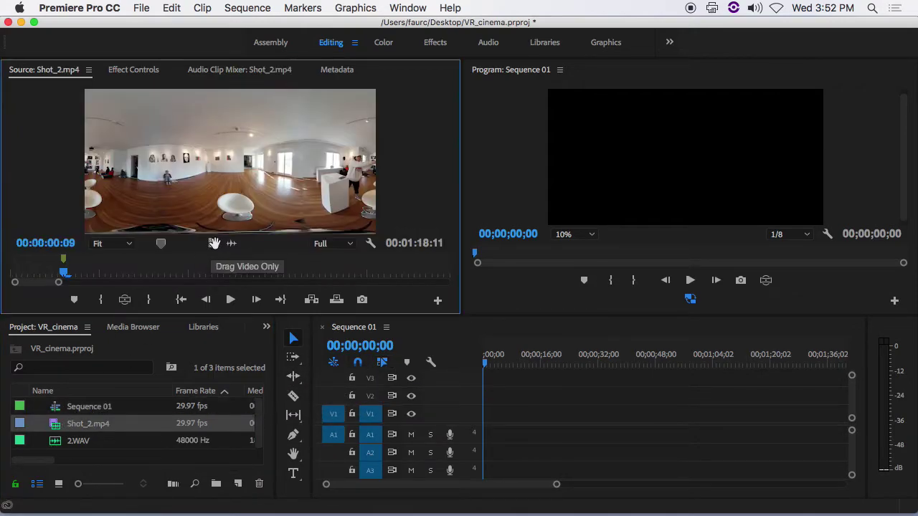
left_click_drag(418, 376, 479, 410)
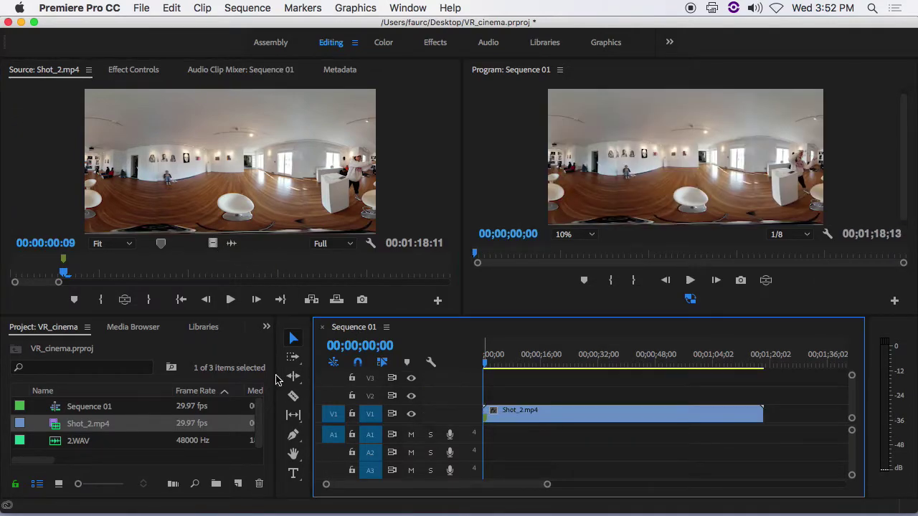
double_click(56, 443)
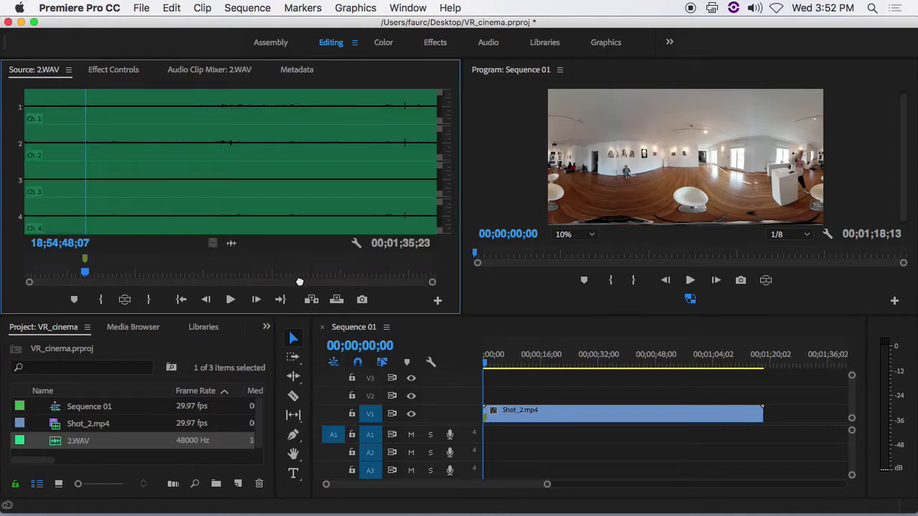
left_click_drag(299, 281, 493, 434)
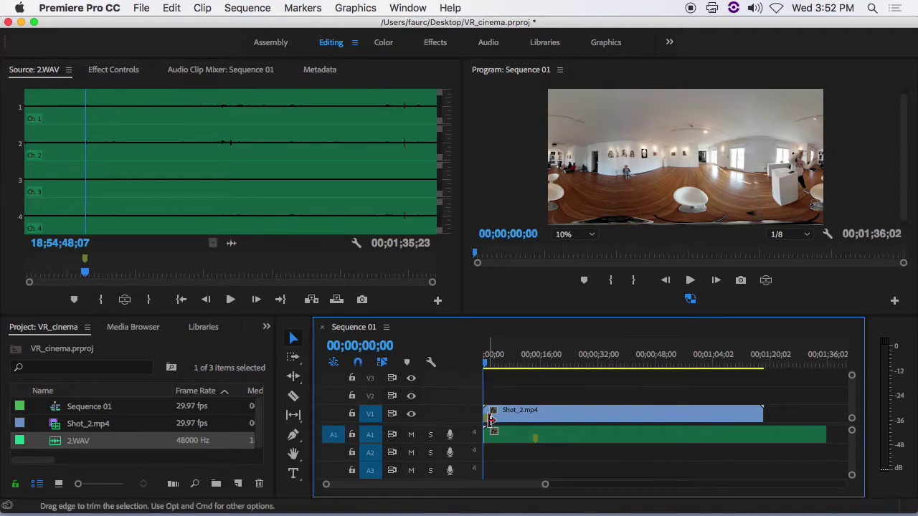
Slide Shot_2.mp4 to about 12 s and trim 2.WAV's start to about 8 s
key("=")
key("=")
key("=")
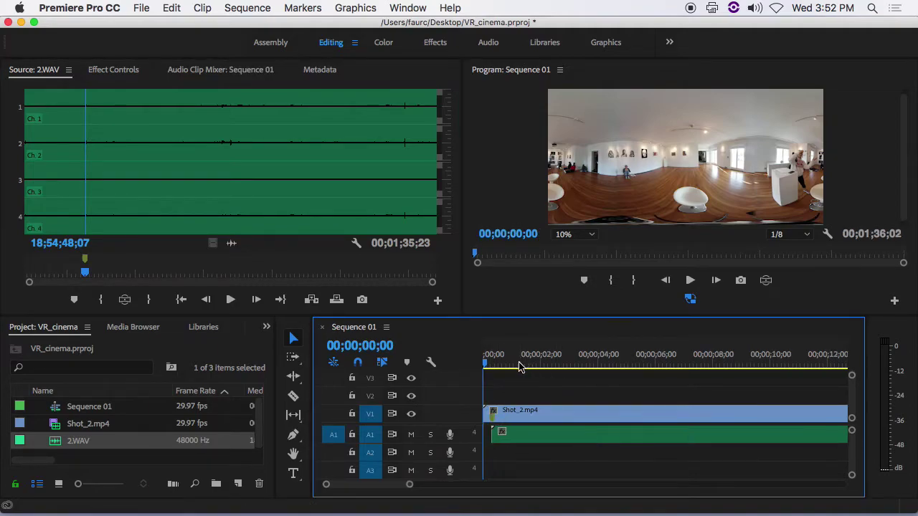
key("minus")
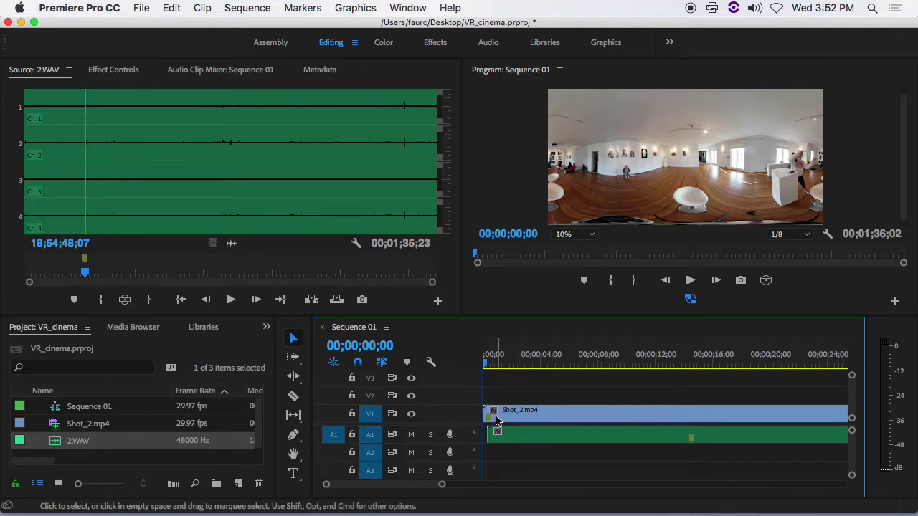
left_click_drag(492, 423, 534, 420)
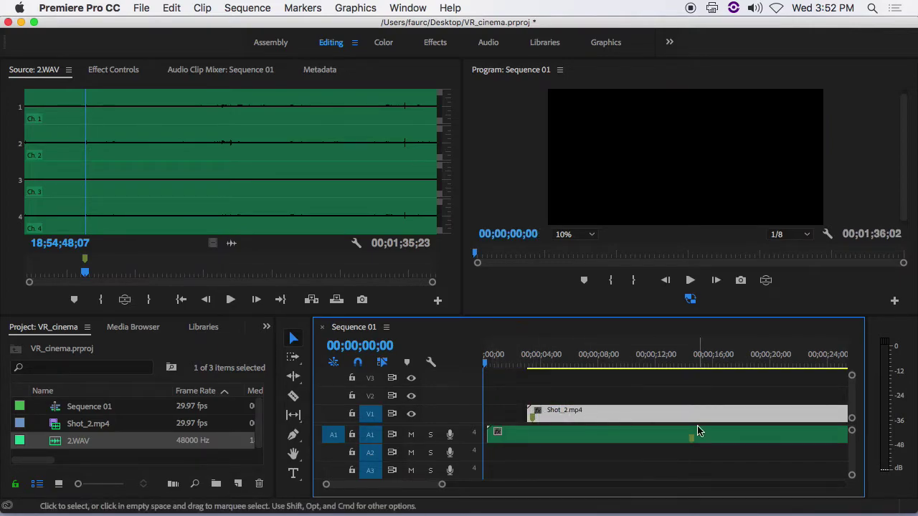
left_click_drag(597, 416, 739, 414)
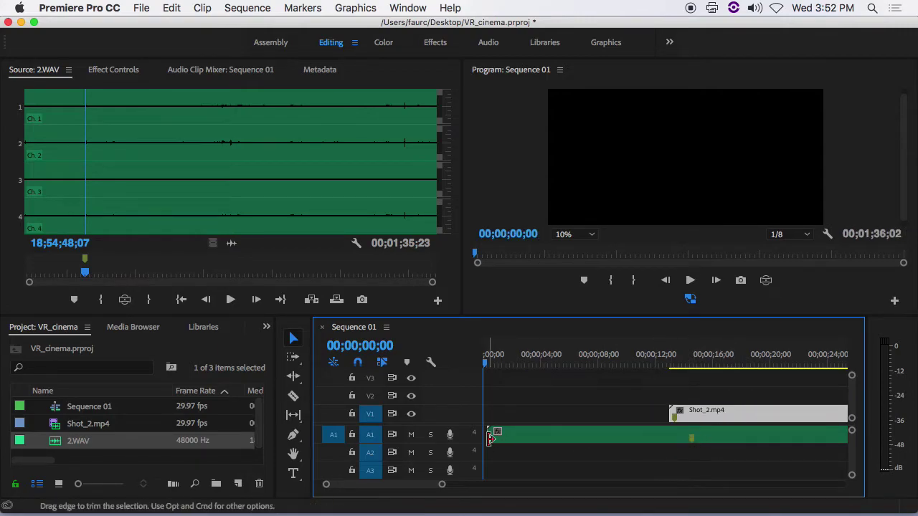
left_click_drag(488, 435, 583, 435)
Align 2.WAV with the video's sync marker and ripple-delete the leading gap so both start at zero
left_click(693, 441)
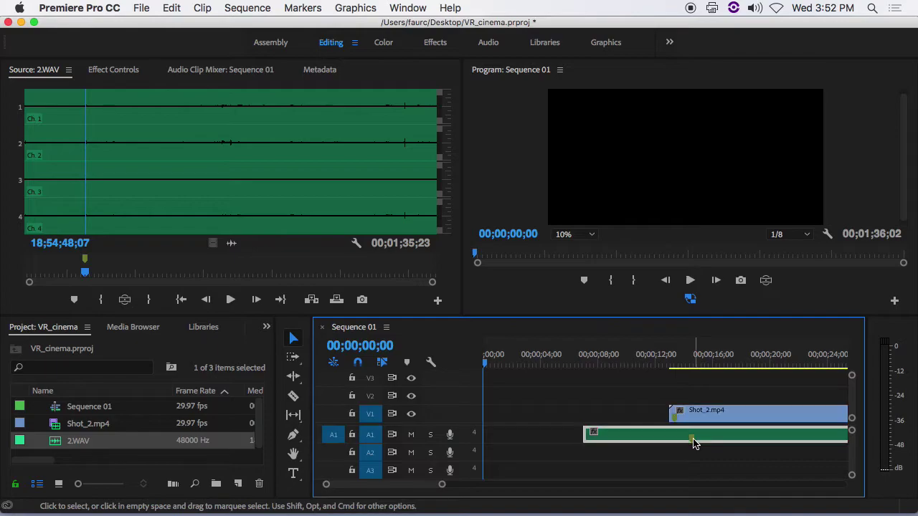
left_click_drag(693, 441, 676, 438)
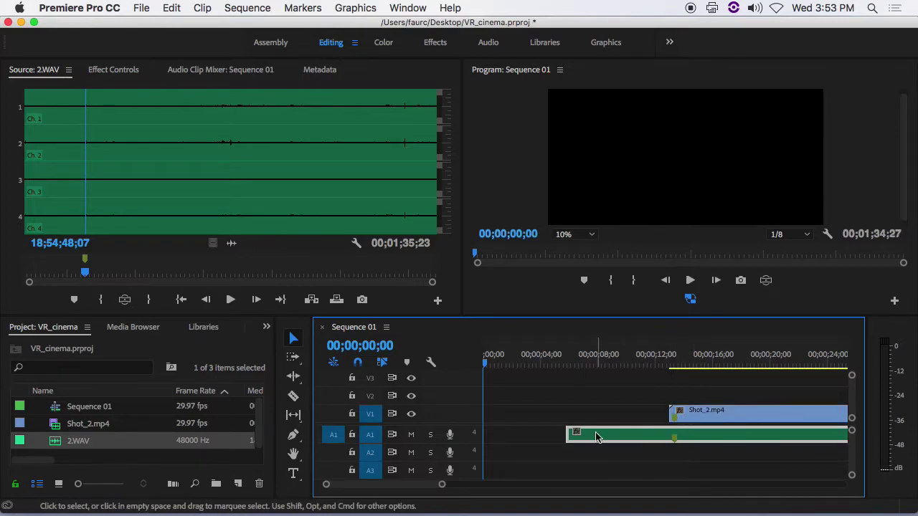
left_click_drag(573, 435, 676, 414)
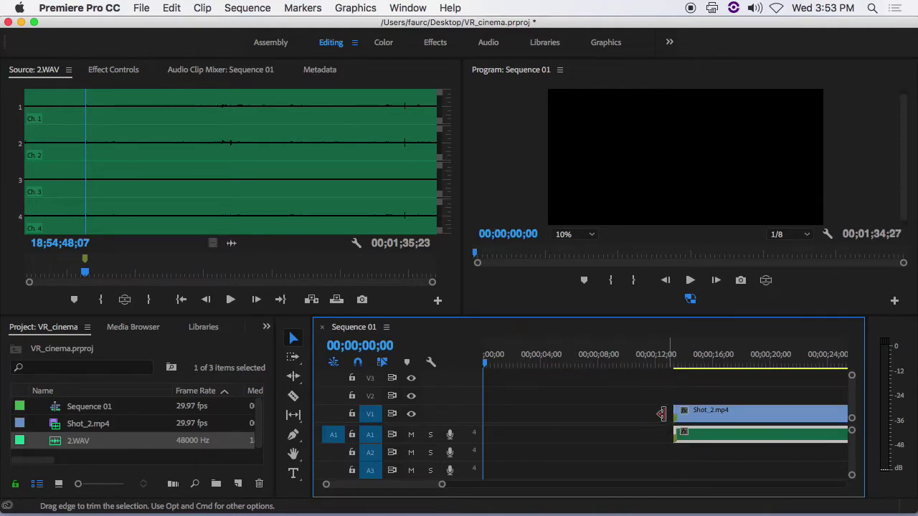
left_click(603, 419)
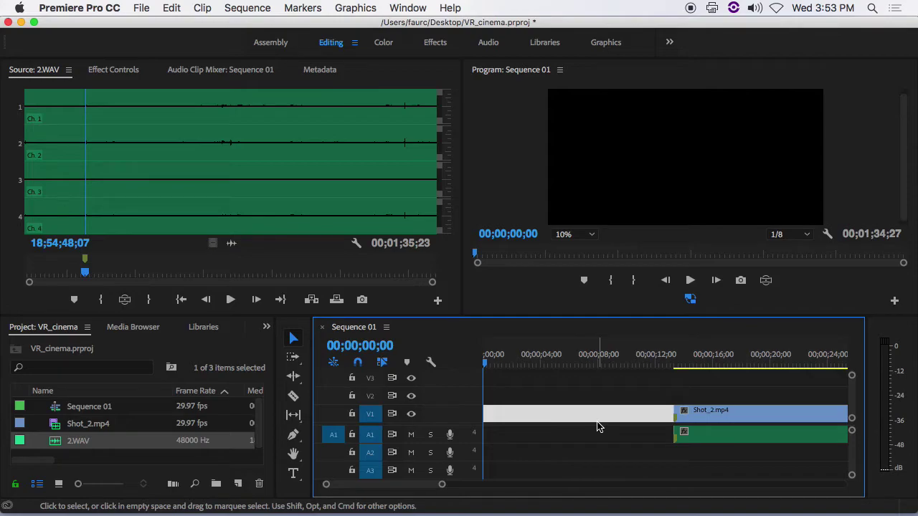
key("Delete")
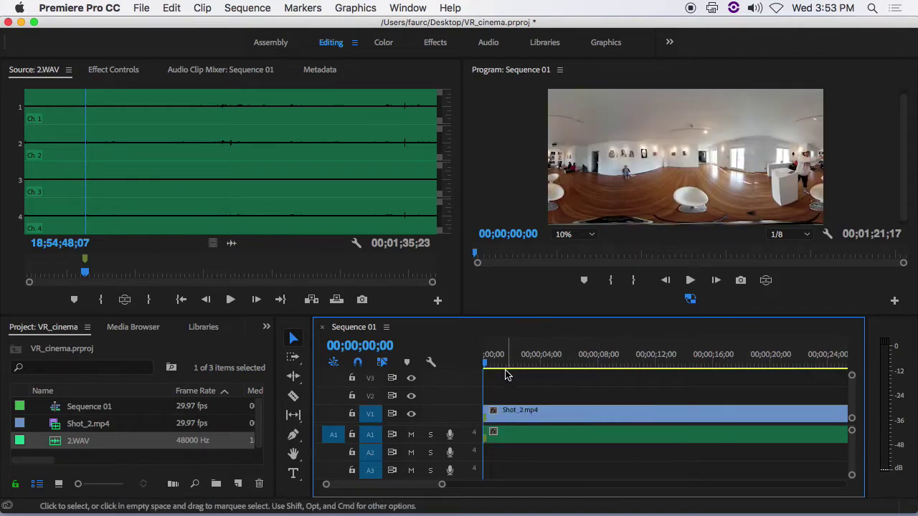
left_click(765, 281)
Look around the 360° scene, set playback resolution to 1/2 and enlarge the preview
left_click_drag(714, 148, 722, 179)
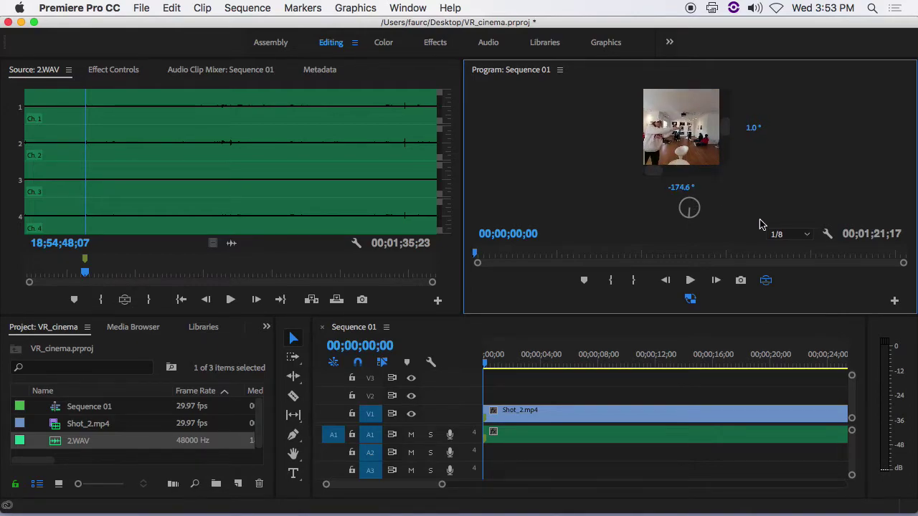
left_click(806, 234)
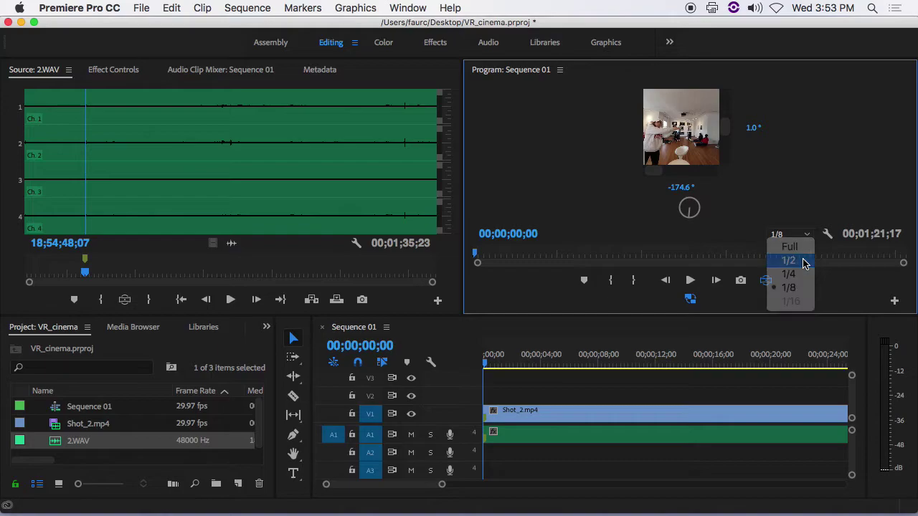
left_click(803, 261)
left_click_drag(754, 315, 762, 377)
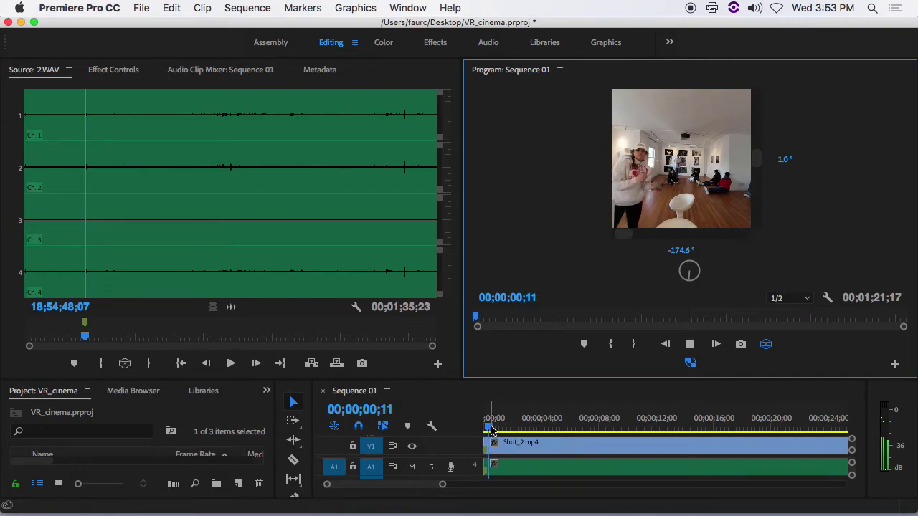
Play the sequence while looking around, then stop and return the playhead to 00;00;00;00
left_click_drag(491, 430, 642, 430)
key("space")
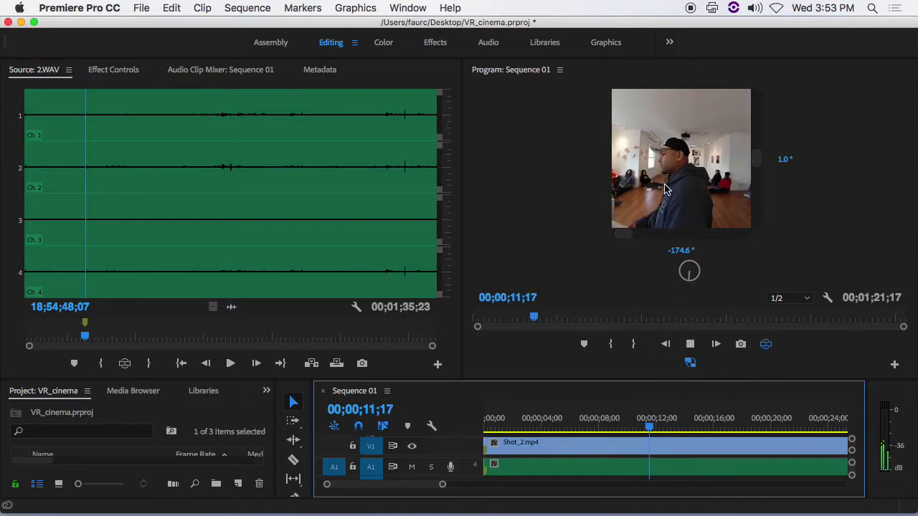
left_click_drag(699, 182, 716, 182)
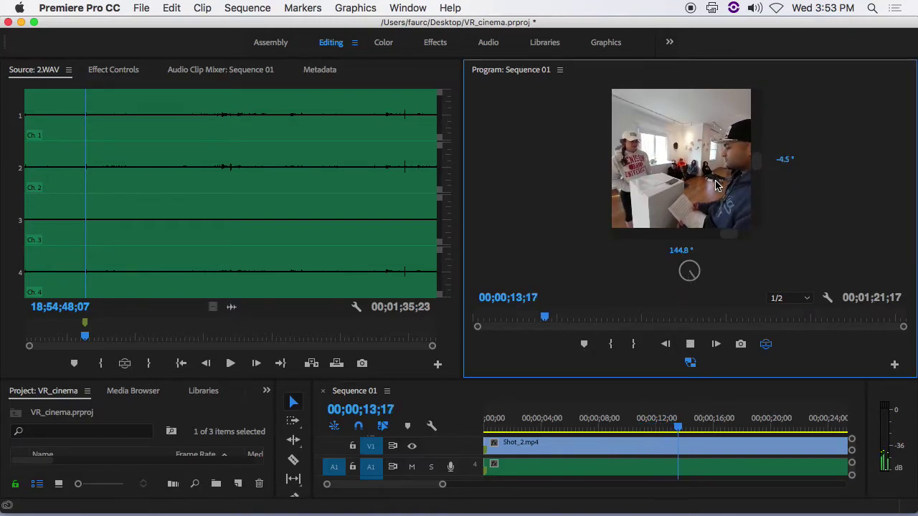
key("space")
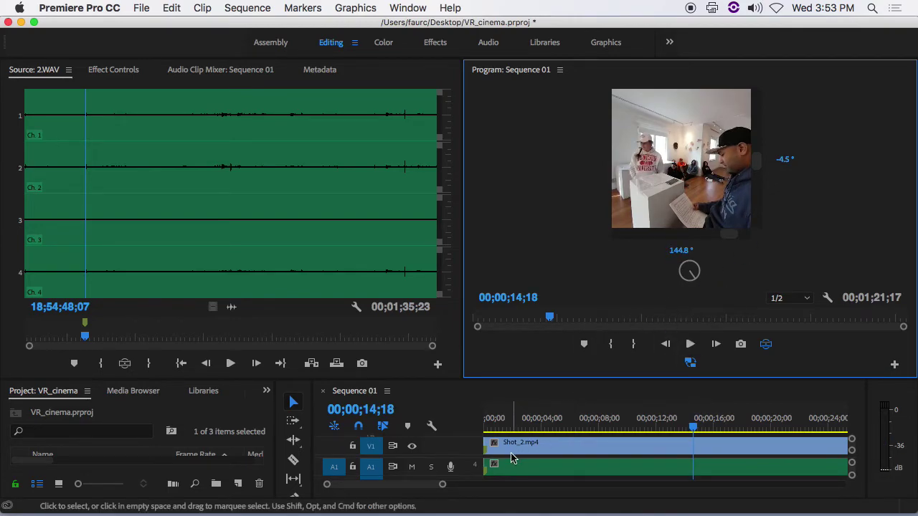
left_click(490, 428)
left_click_drag(490, 428, 471, 430)
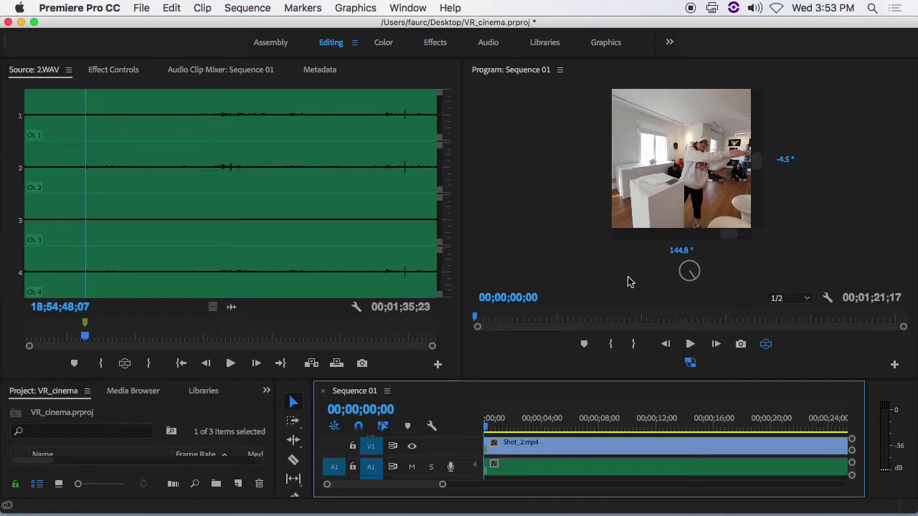
Turn off VR view, move the playhead to 00;00;04;03, and set playback resolution to Full
left_click(766, 343)
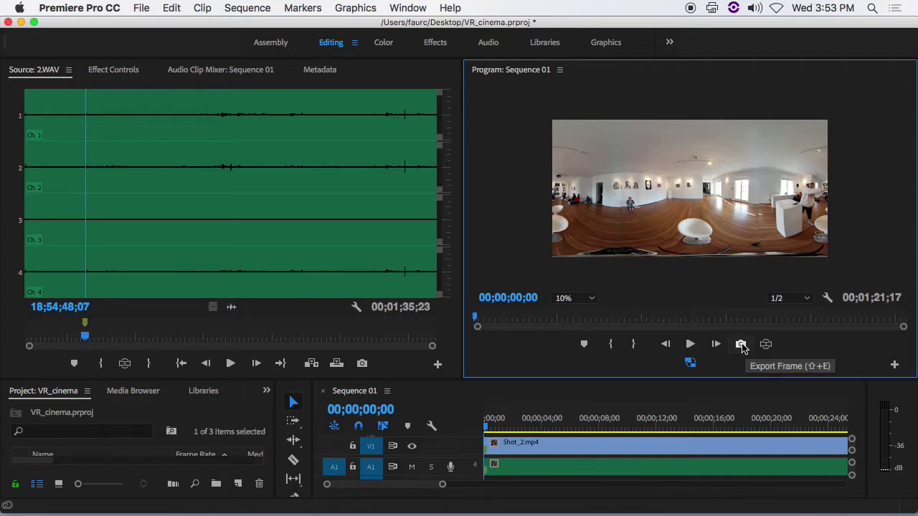
left_click(741, 345)
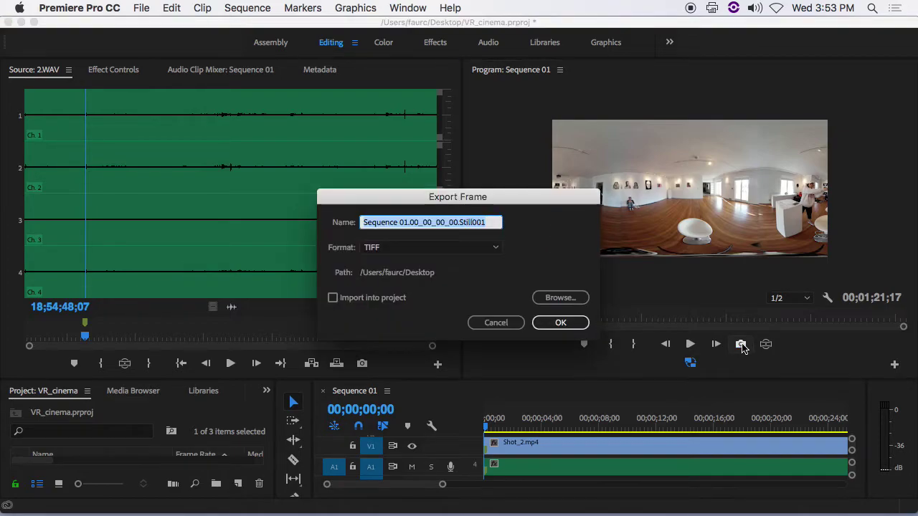
left_click(495, 323)
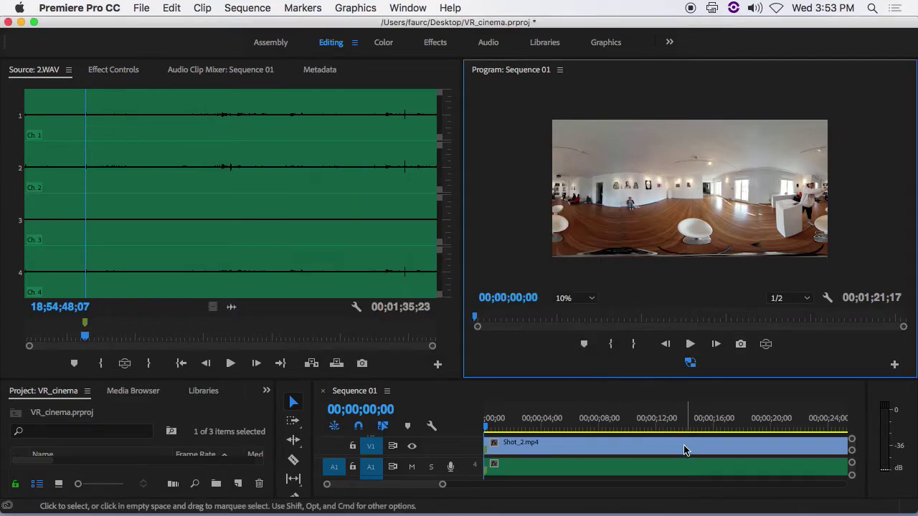
left_click_drag(609, 429, 543, 427)
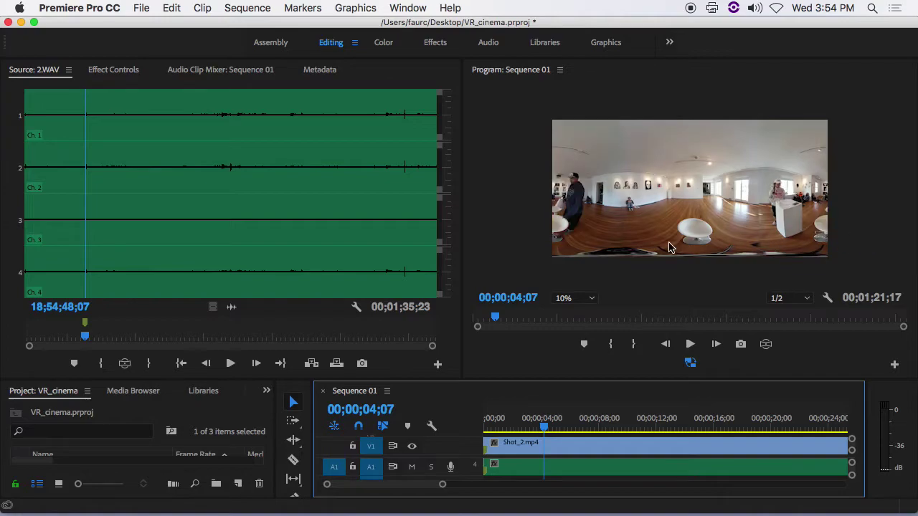
mouse_move(560, 426)
left_mouse_down()
mouse_move(583, 426)
mouse_move(542, 426)
left_mouse_up()
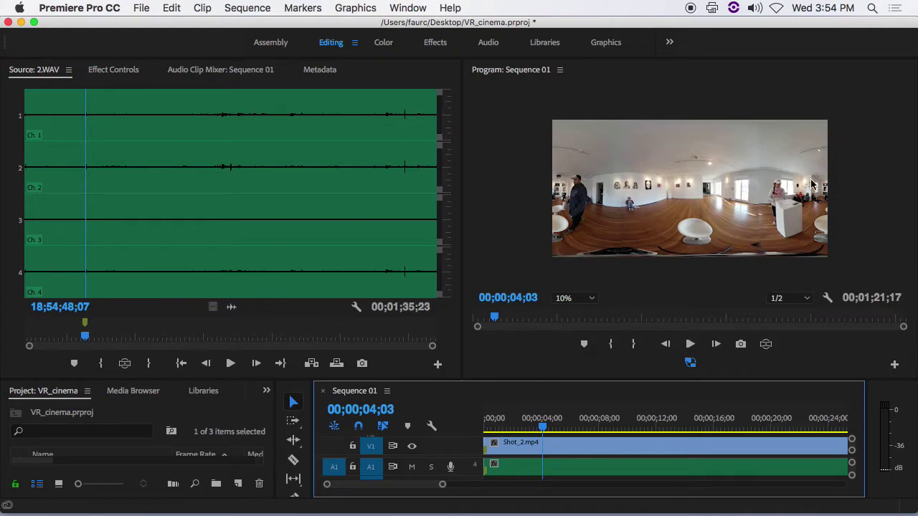
left_click(792, 299)
left_click(801, 312)
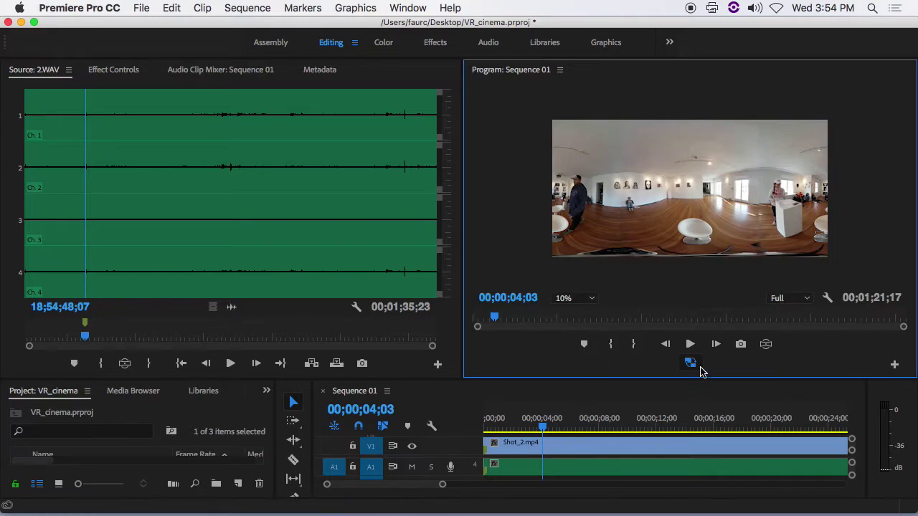
Export the current frame as a TIFF still named floor_shot2 to the Desktop
left_click(739, 345)
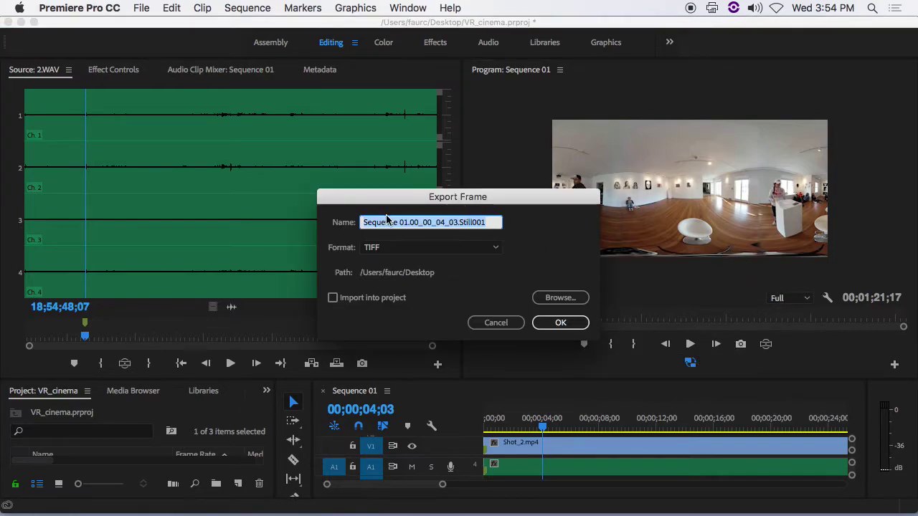
left_click(400, 276)
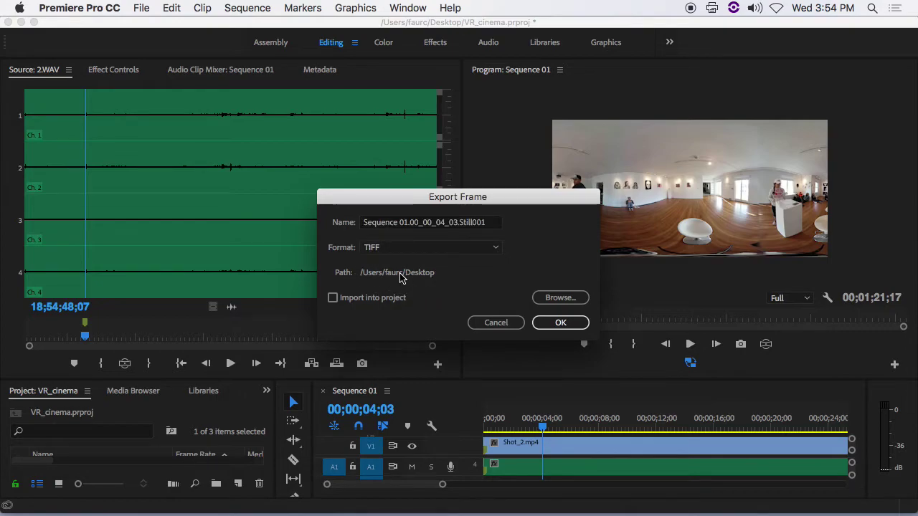
left_click(449, 223)
left_click_drag(492, 223, 463, 182)
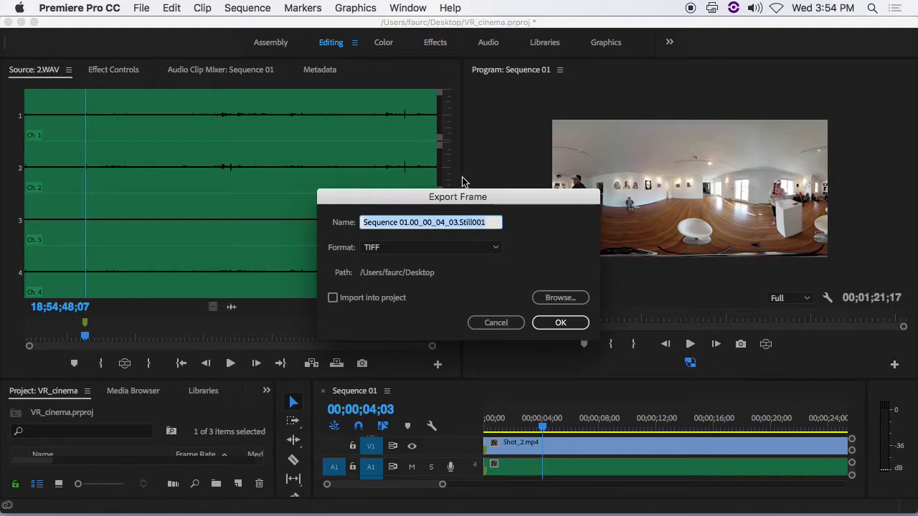
type("floor_shot2")
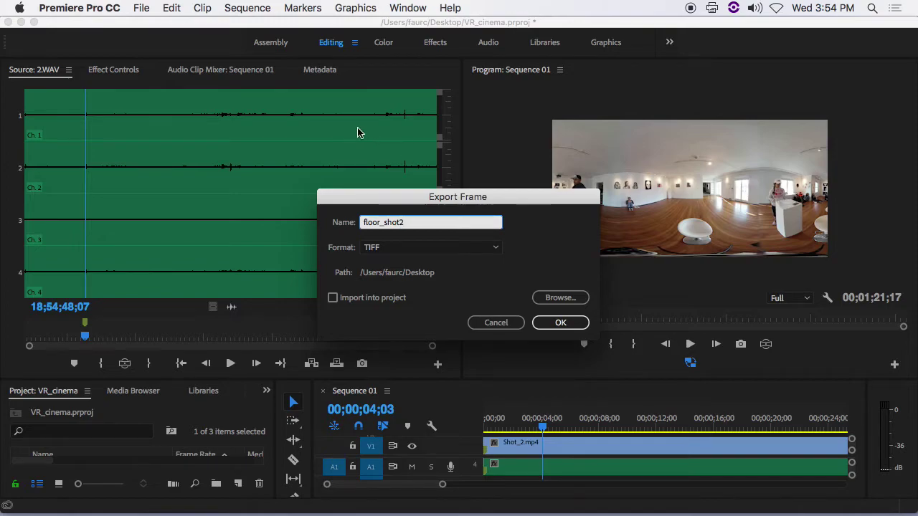
left_click(419, 247)
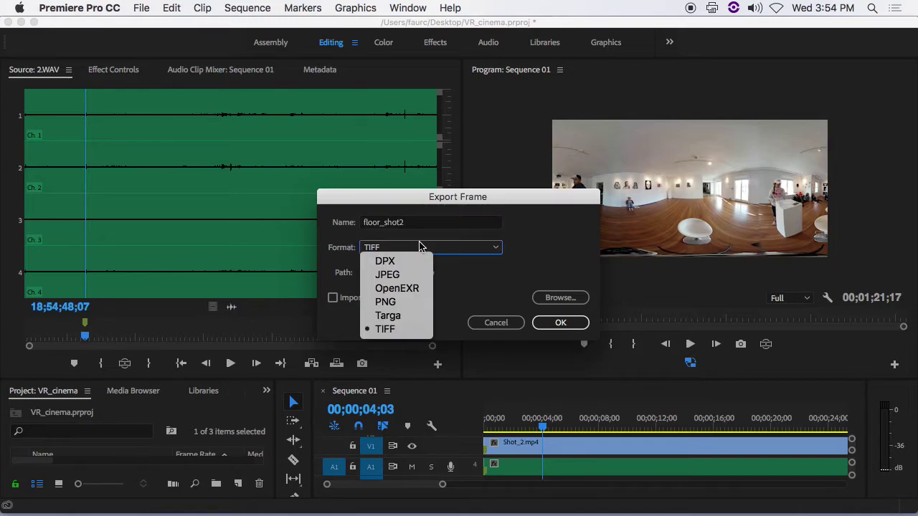
left_click(402, 329)
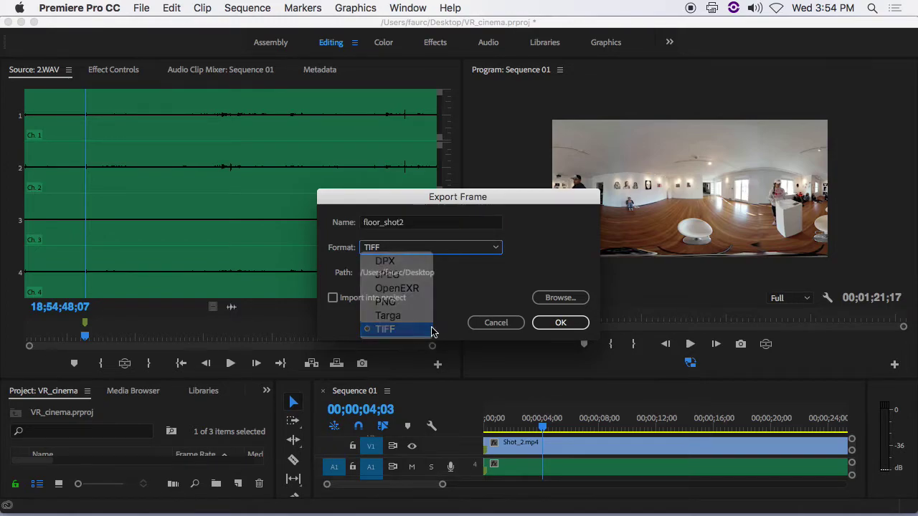
left_click(563, 324)
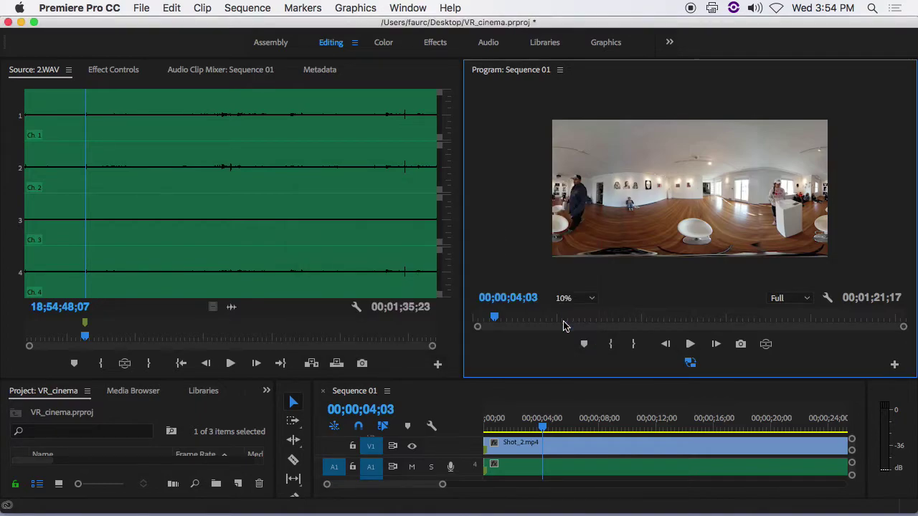
Launch Photoshop, open floor_shot2.tif from the Desktop, and collapse the History panel
mouse_move(186, 513)
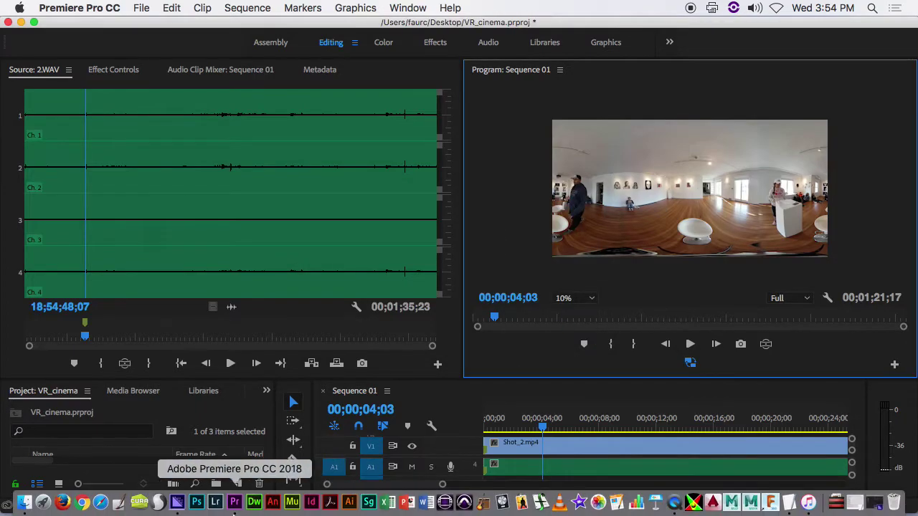
left_click(196, 502)
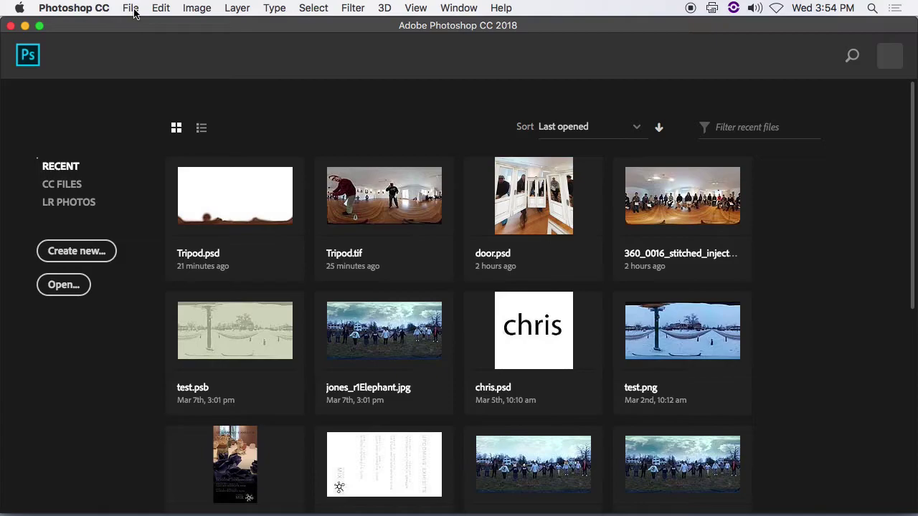
left_click(133, 10)
left_click(156, 38)
left_click(401, 114)
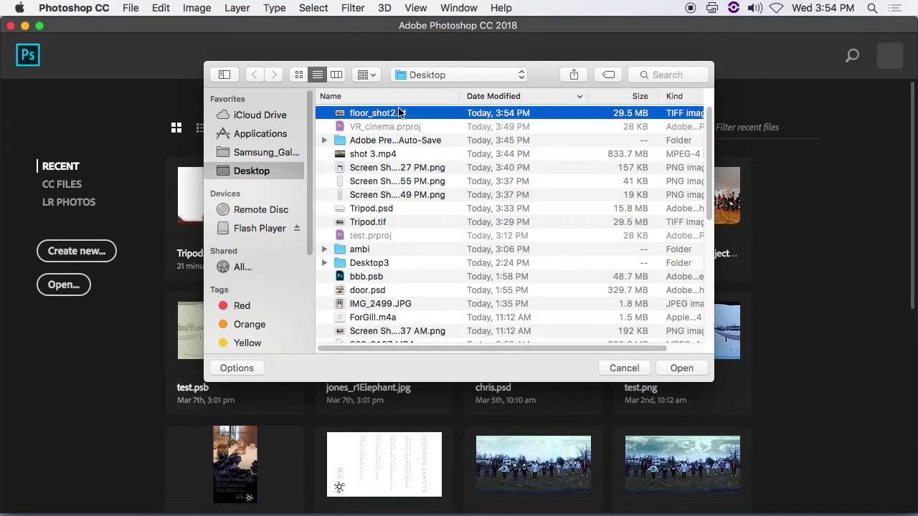
left_click(680, 369)
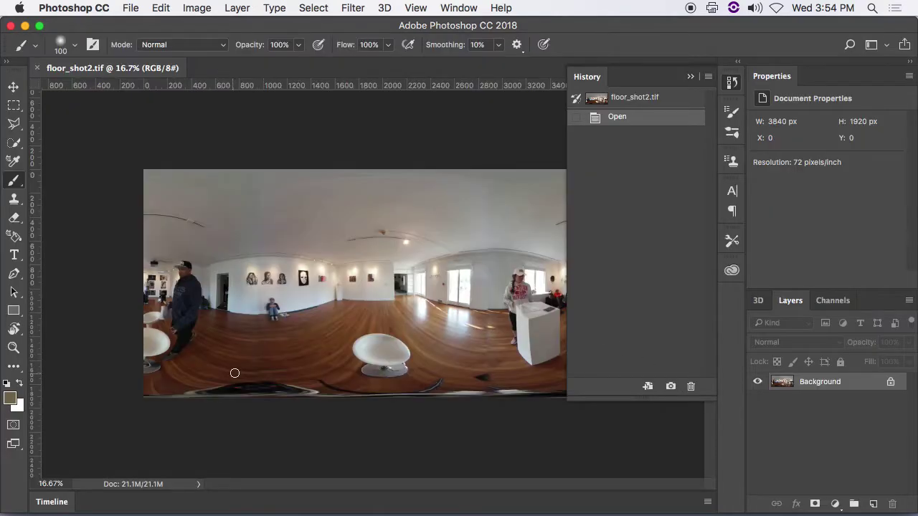
left_click(691, 76)
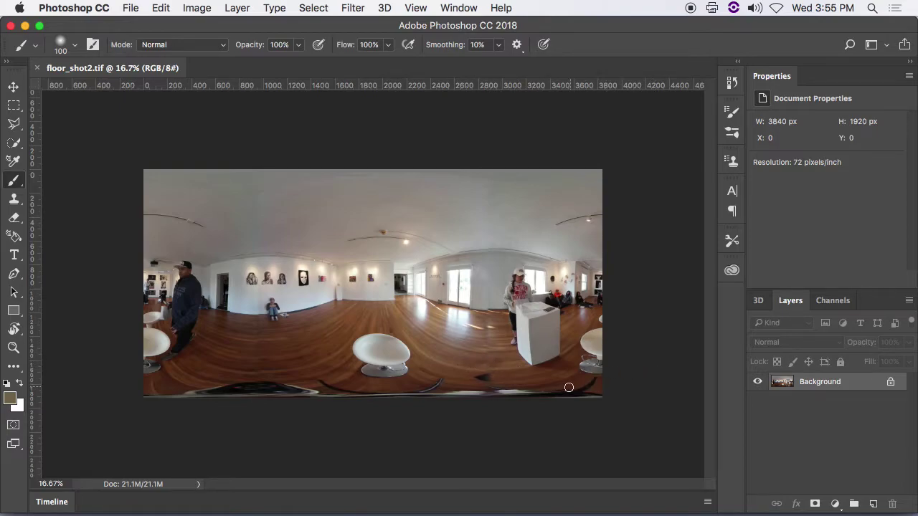
Convert Background to Layer 0, make it a spherical panorama layer, and tilt down to the tripod
double_click(784, 382)
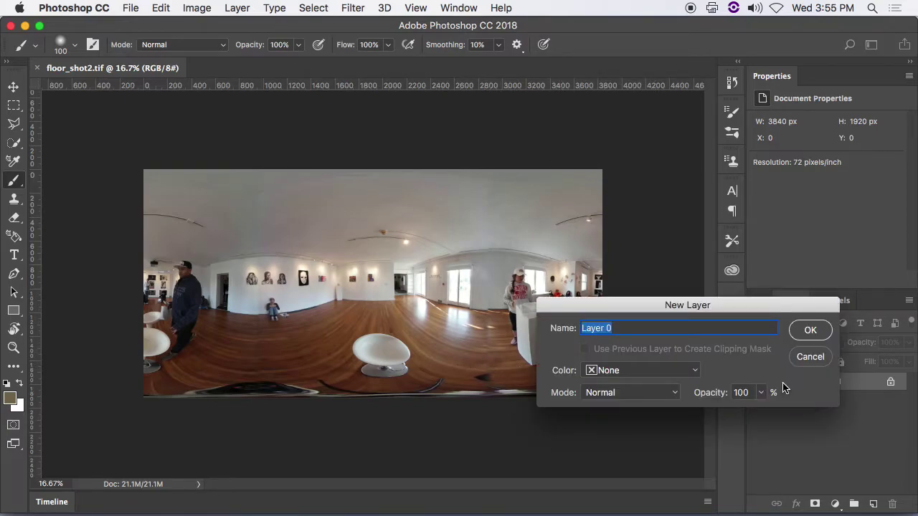
key("Return")
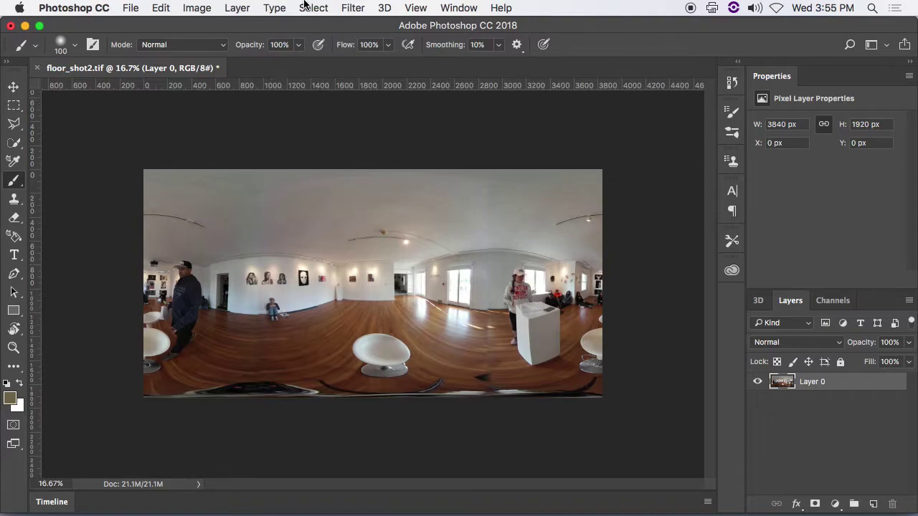
left_click(384, 8)
mouse_move(501, 65)
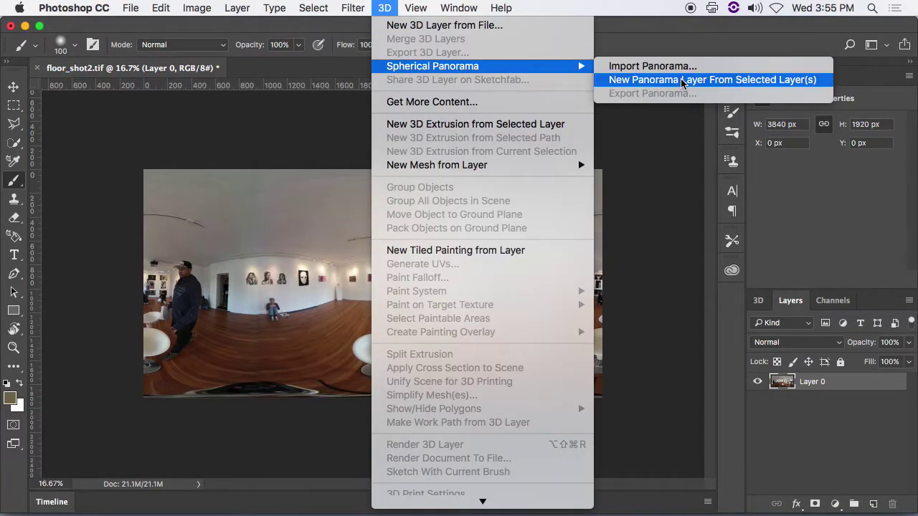
left_click(648, 83)
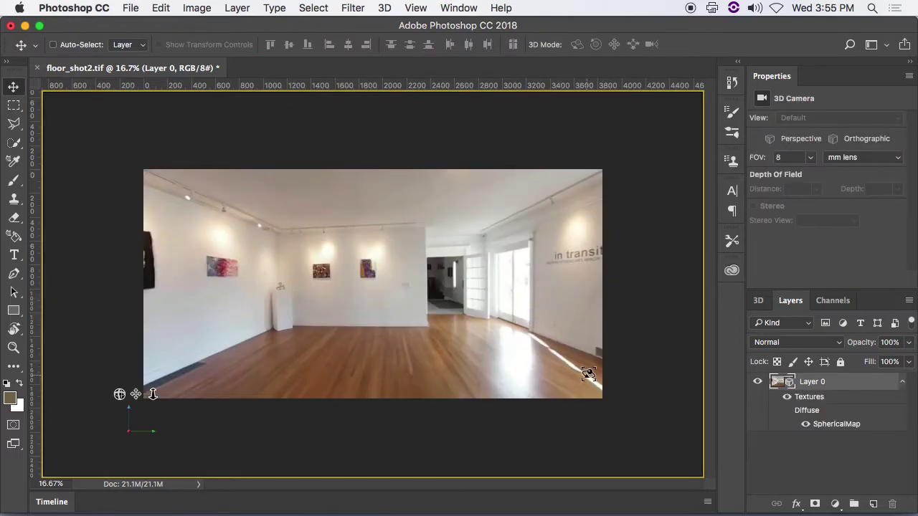
left_click_drag(457, 378, 473, 437)
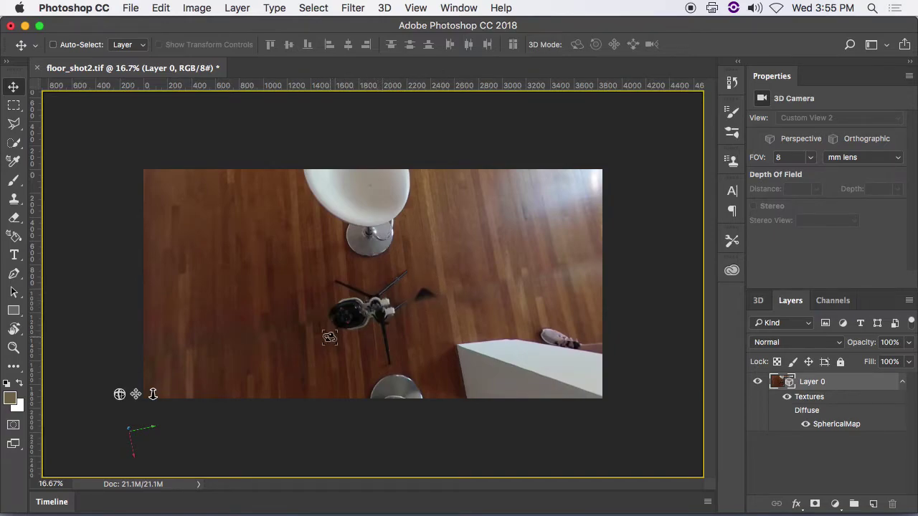
Outline the tripod legs on the floor with the Polygonal Lasso
key("l")
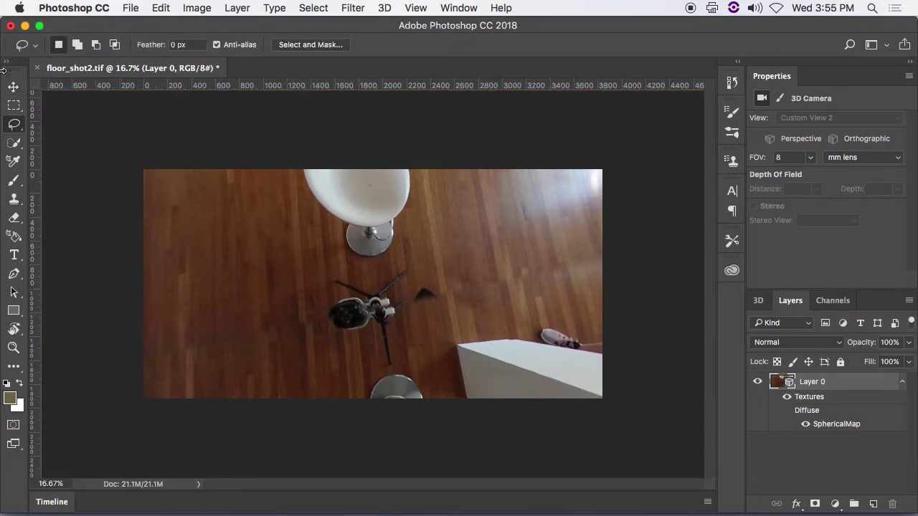
left_click_drag(20, 127, 72, 133)
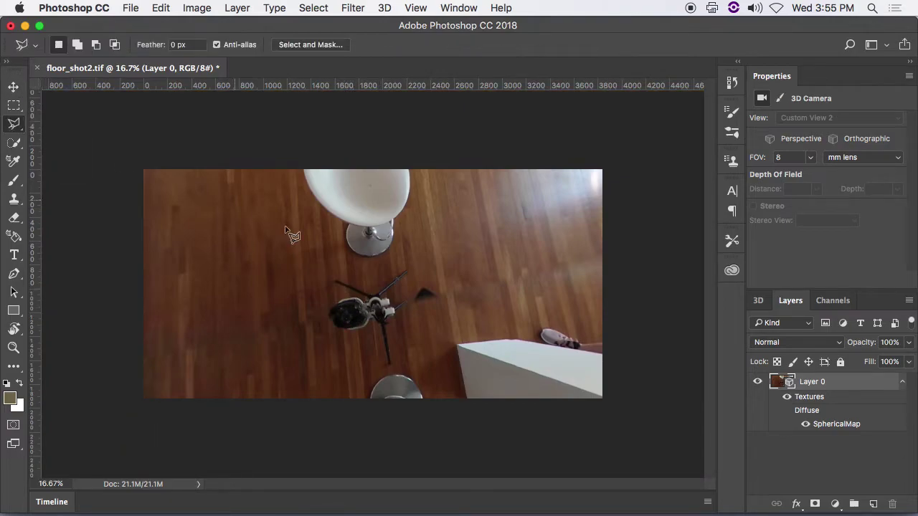
left_click(336, 276)
left_click(370, 289)
left_click(414, 272)
left_click(392, 296)
left_click(423, 283)
left_click(389, 367)
left_click(320, 326)
Content-aware fill the tripod selection, then open the SphericalMap texture as its own document
key("shift+BackSpace")
key("Return")
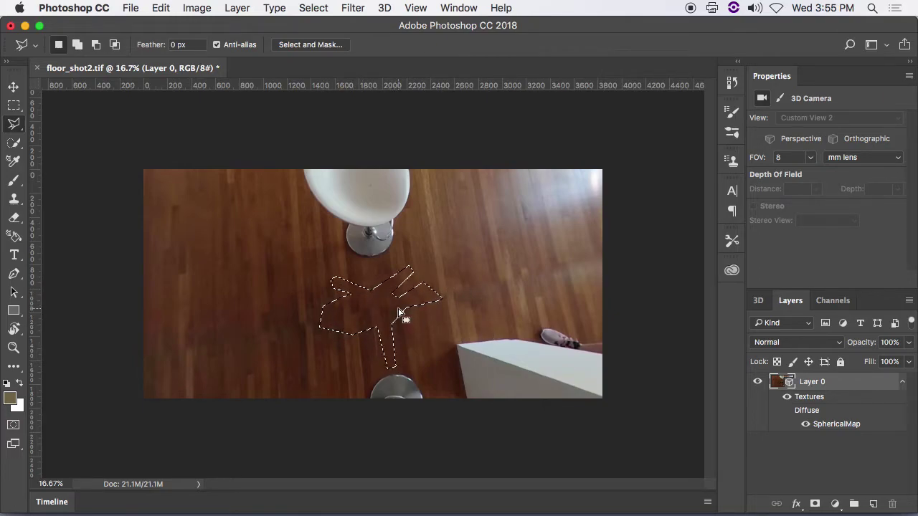
key("super+z")
double_click(845, 423)
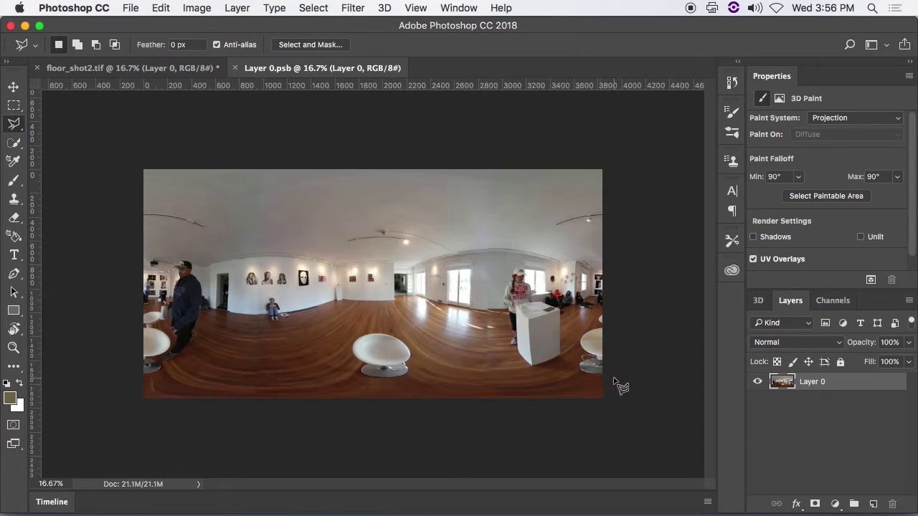
Copy the tripod-free Layer 0.psb panorama and return to the floor_shot2.tif document
left_click(162, 8)
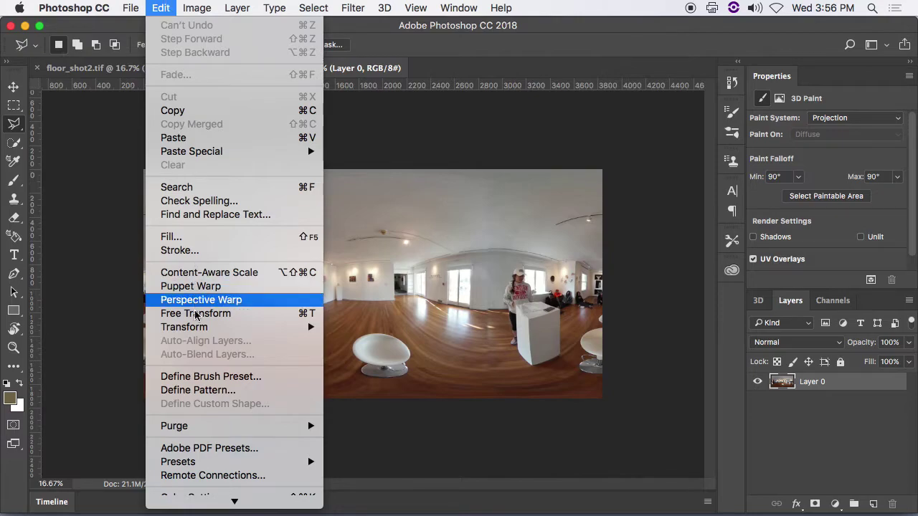
left_click(172, 111)
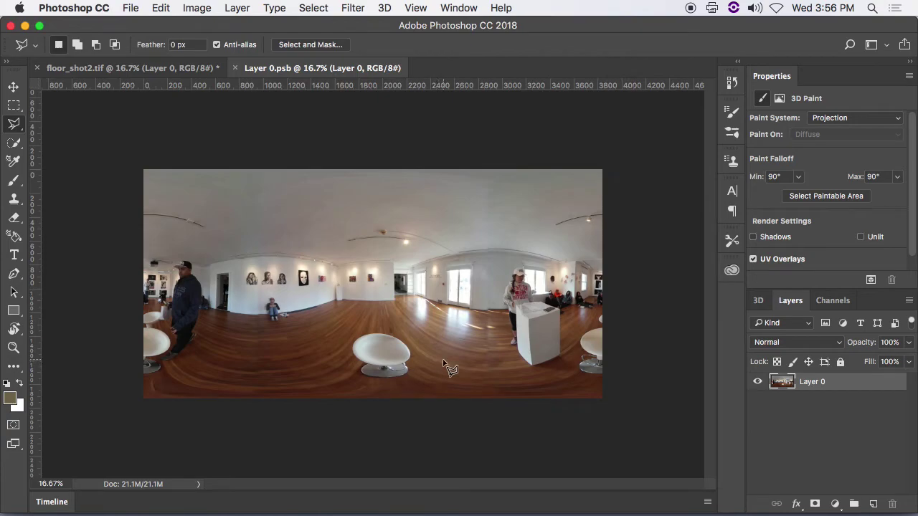
left_click(190, 69)
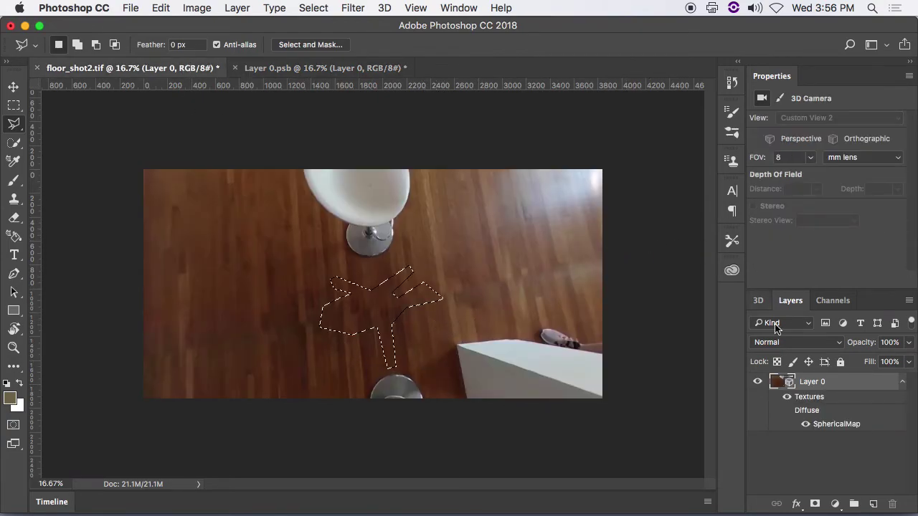
Revert floor_shot2.tif to its Open history state and paste the tripod-free panorama as Layer 1
left_click(731, 82)
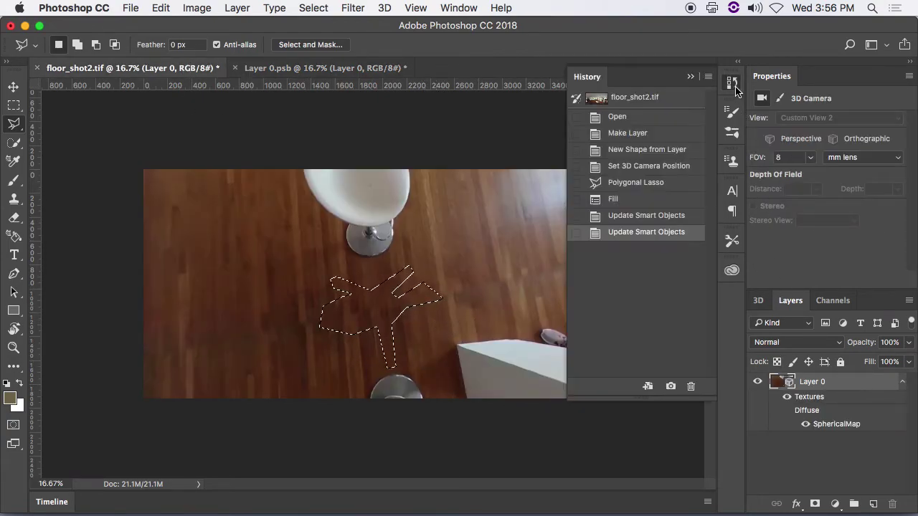
left_click(658, 117)
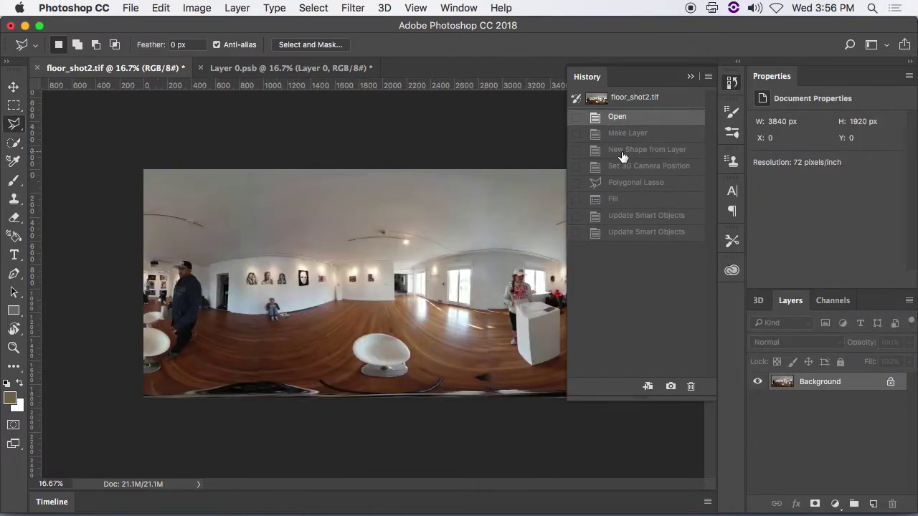
left_click(731, 82)
left_click(731, 82)
left_click(690, 77)
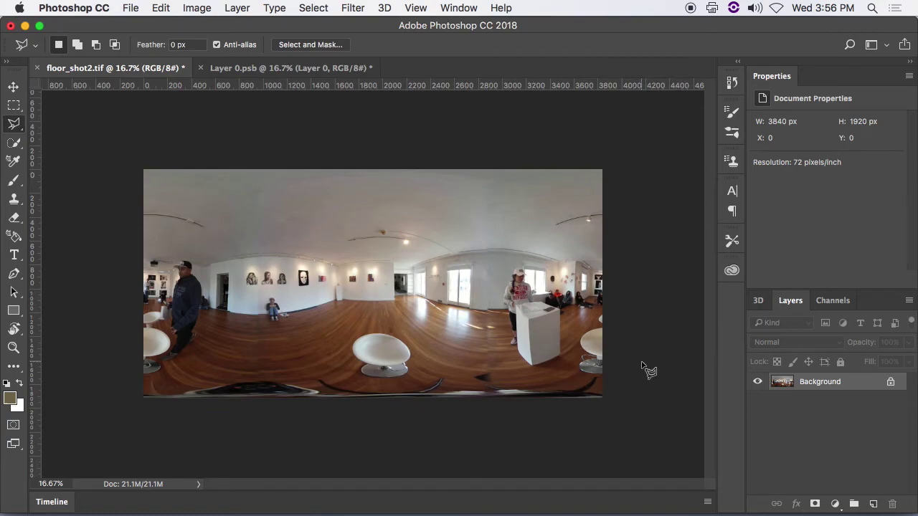
key("ctrl+v")
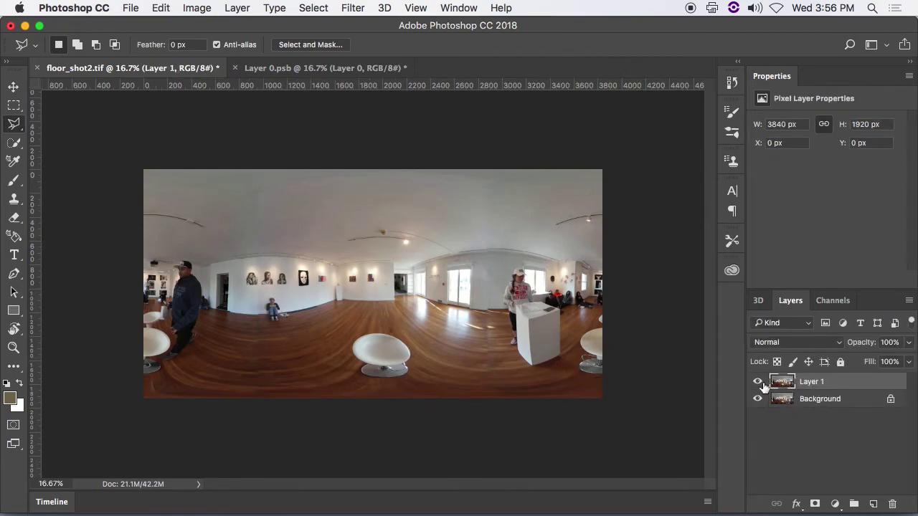
Hide Layer 1 and lasso the tripod-affected floor strip along the bottom on Background
left_click(757, 381)
left_click(758, 382)
left_click(758, 382)
left_click(757, 382)
left_click(758, 381)
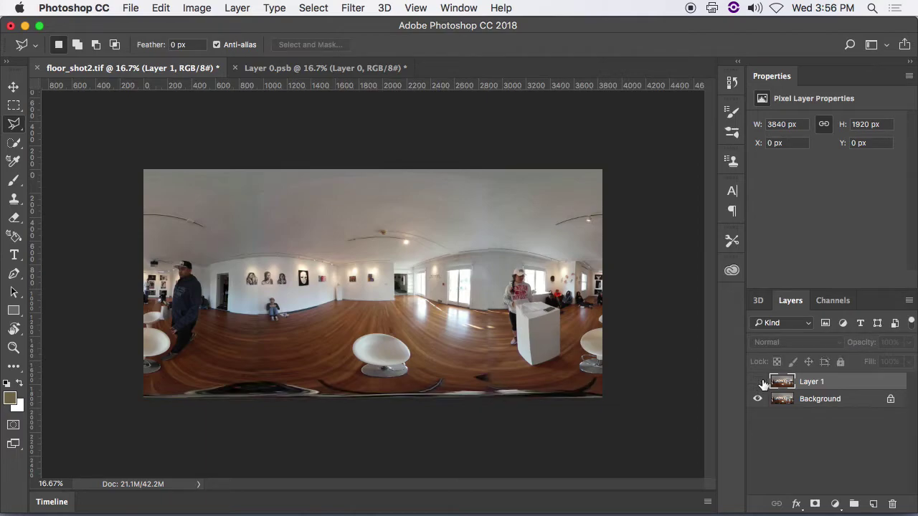
left_click(778, 403)
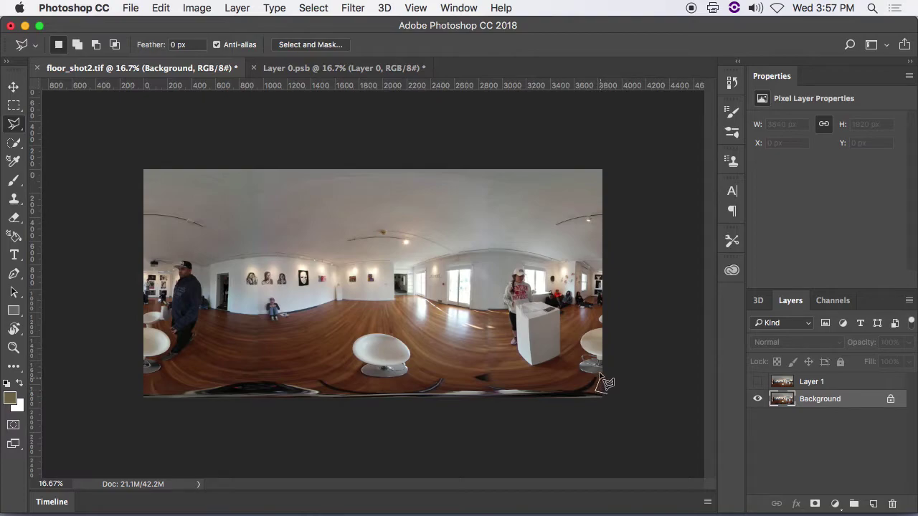
mouse_move(596, 385)
left_mouse_down()
mouse_move(568, 387)
mouse_move(499, 386)
mouse_move(487, 368)
mouse_move(469, 377)
mouse_move(480, 391)
mouse_move(440, 393)
mouse_move(447, 376)
mouse_move(394, 392)
mouse_move(346, 389)
mouse_move(331, 376)
mouse_move(301, 386)
mouse_move(247, 378)
mouse_move(141, 391)
mouse_move(164, 395)
mouse_move(150, 380)
mouse_move(127, 405)
mouse_move(159, 447)
mouse_move(640, 451)
mouse_move(624, 404)
left_mouse_up()
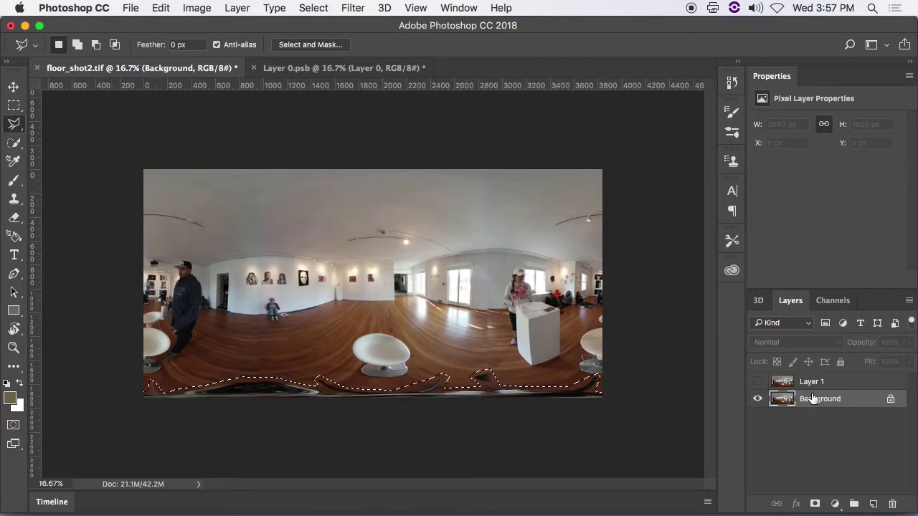
Hide Background, show and select Layer 1, and add a layer mask from the floor selection
left_click(757, 400)
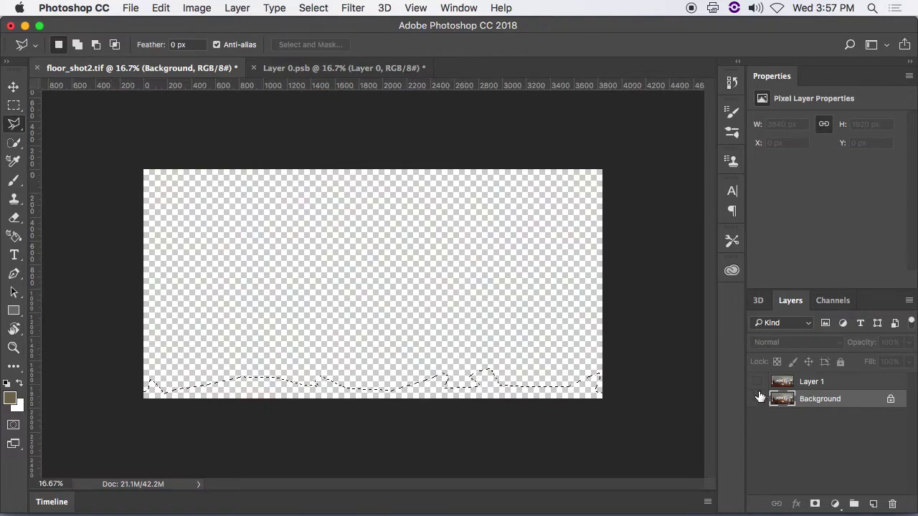
left_click(757, 381)
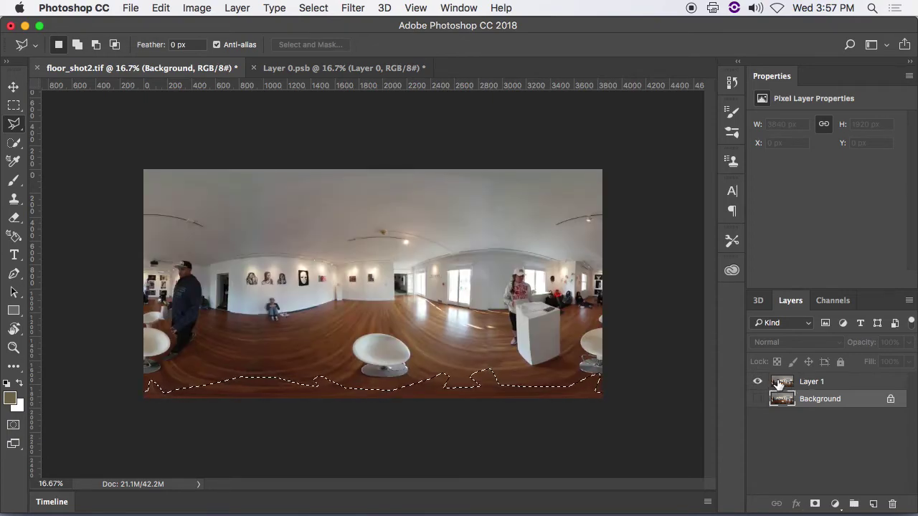
left_click(782, 382)
left_click(815, 505)
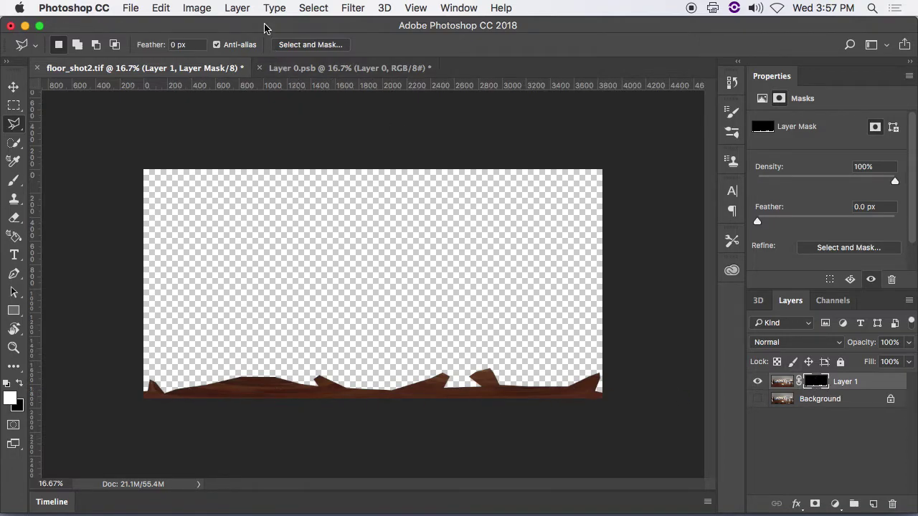
left_click(313, 8)
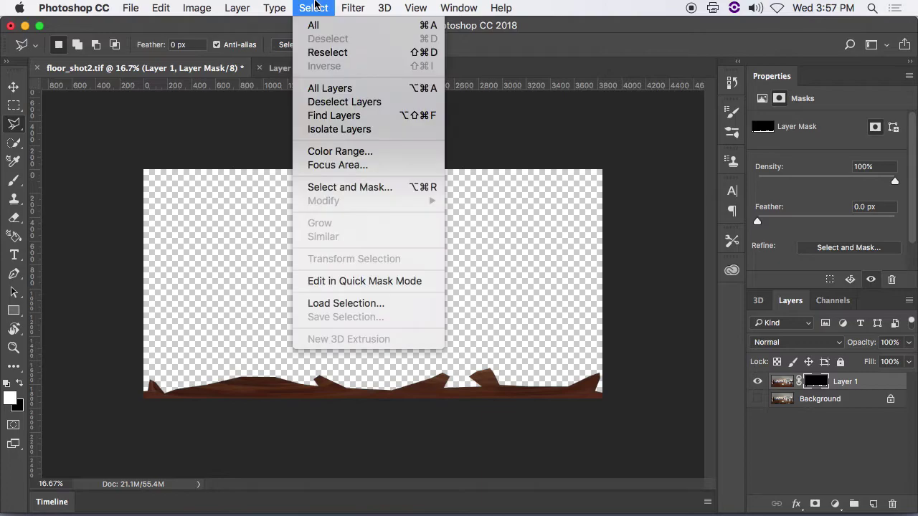
In Select and Mask, set Feather to 18.6 px and Shift Edge to +30%
left_click(350, 187)
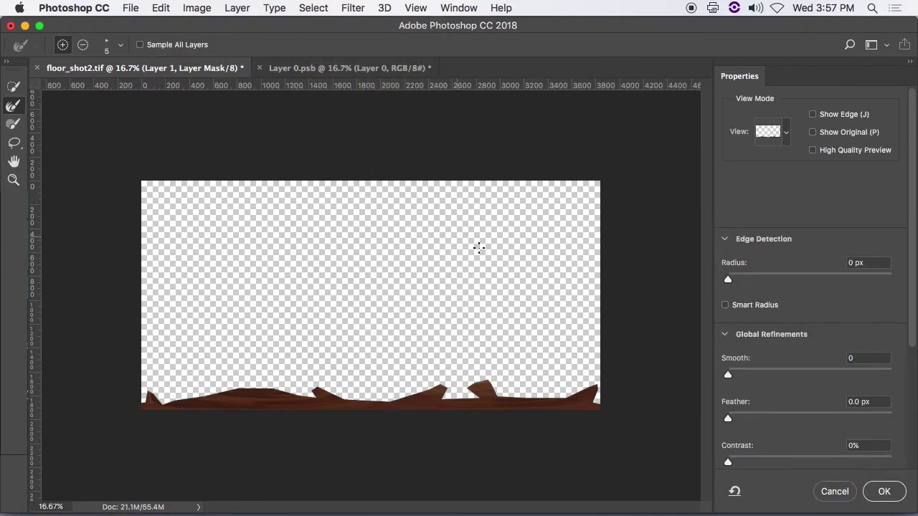
left_click_drag(729, 420, 800, 416)
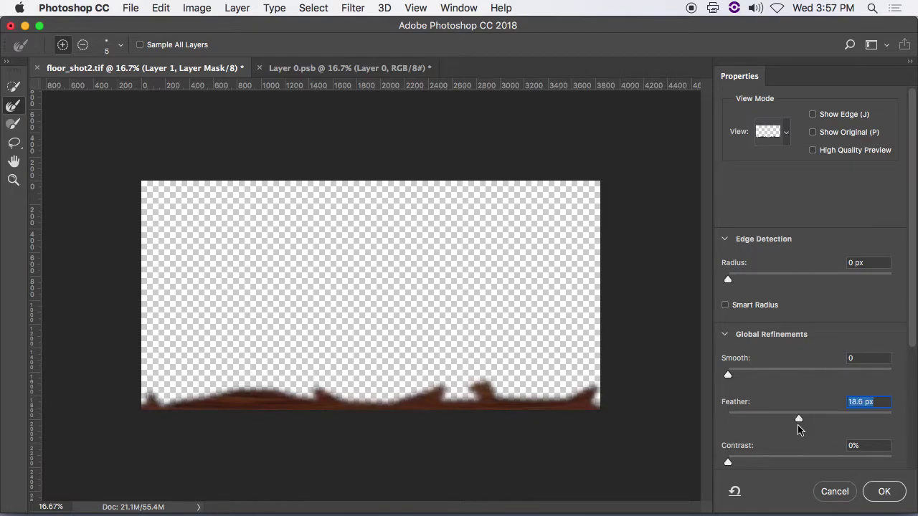
scroll(772, 407, "down", 5)
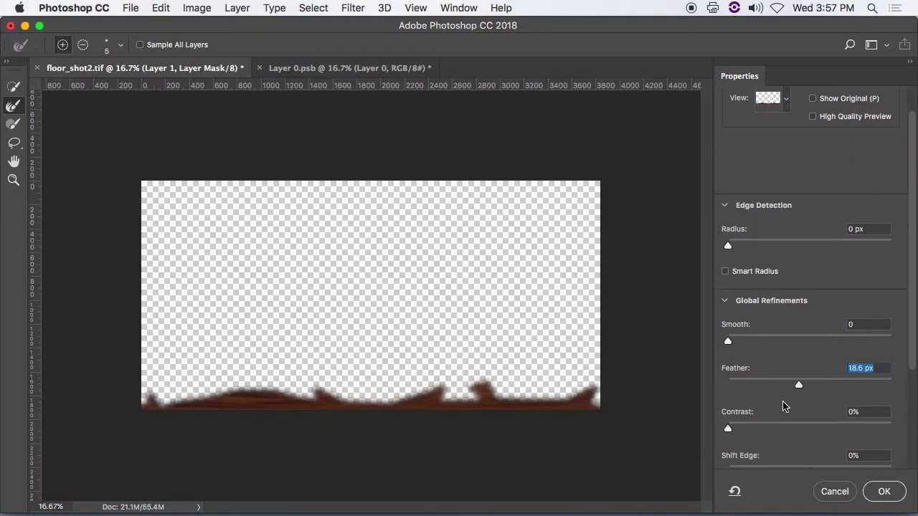
left_click_drag(811, 408, 835, 408)
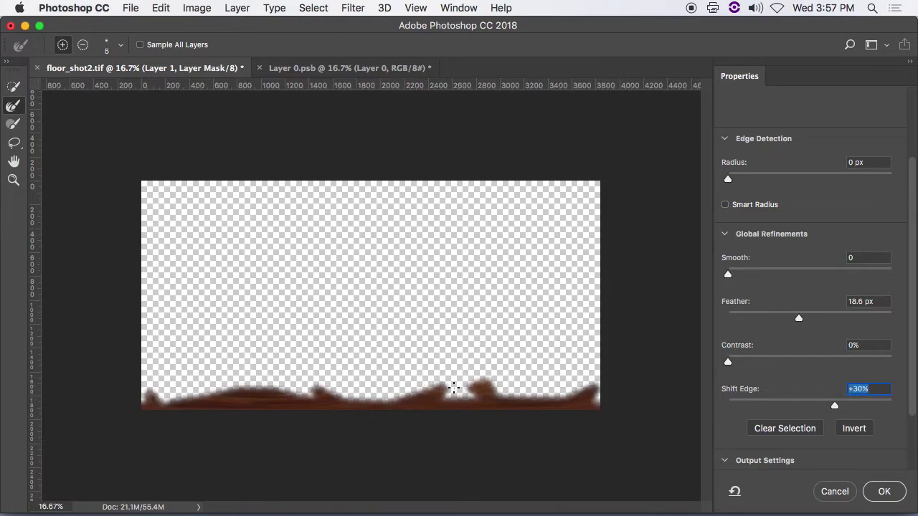
left_click(892, 493)
Show Background to compare the floor patch blend, then delete the Background layer
left_click(757, 399)
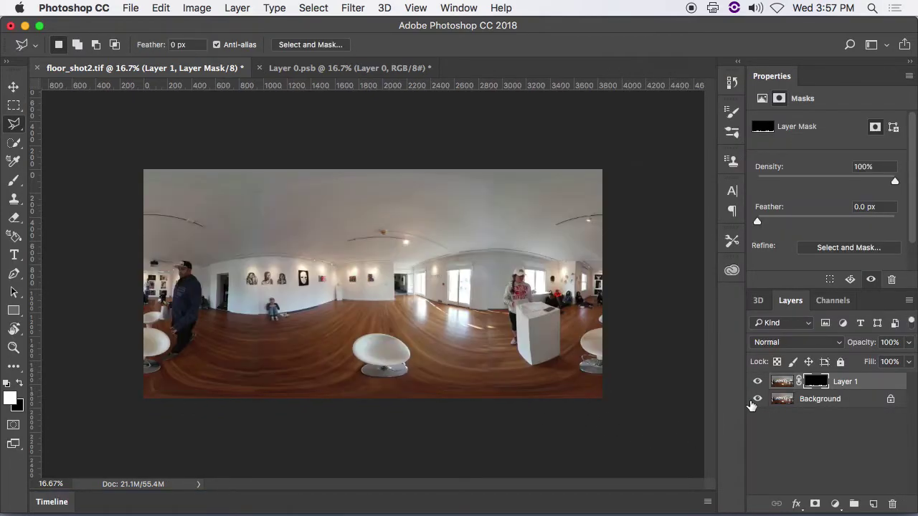
left_click(756, 383)
left_click(757, 382)
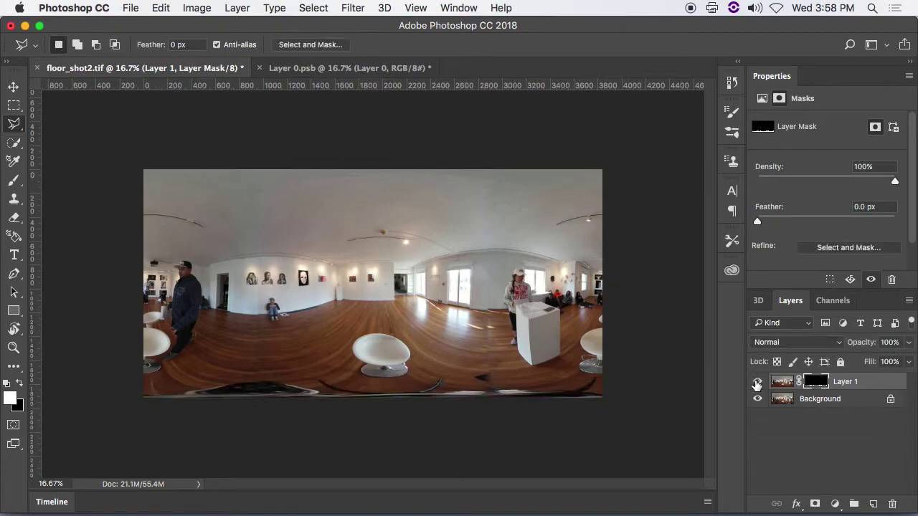
left_click(757, 382)
left_click(756, 382)
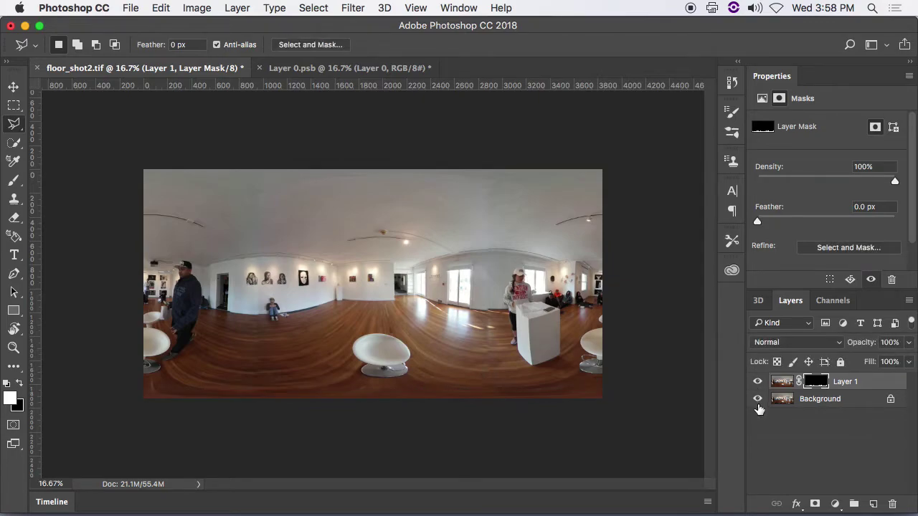
left_click_drag(783, 402, 891, 504)
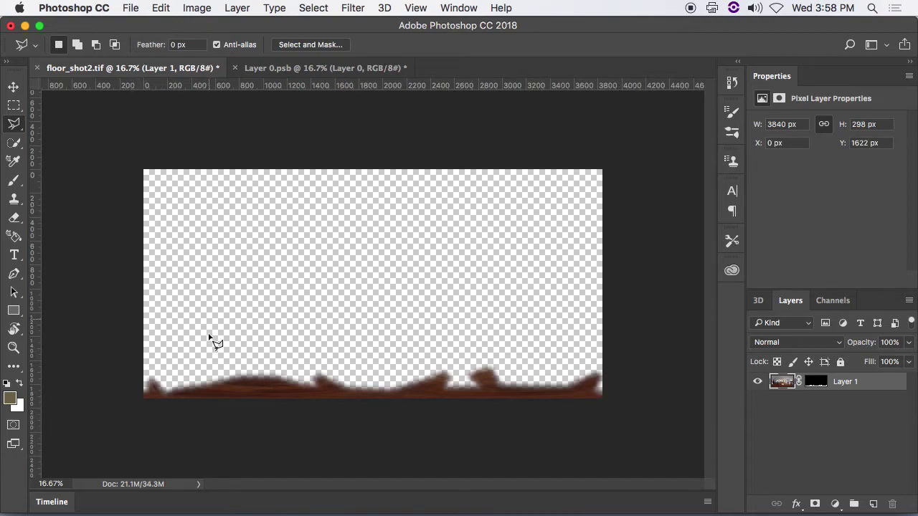
Save the document as floor_shot2.psd in Photoshop format, accepting the format options
left_click(130, 8)
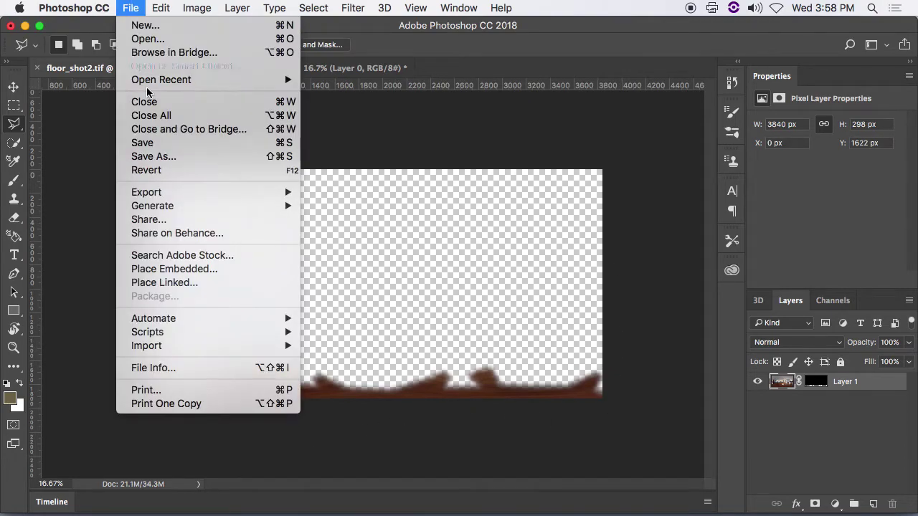
left_click(164, 164)
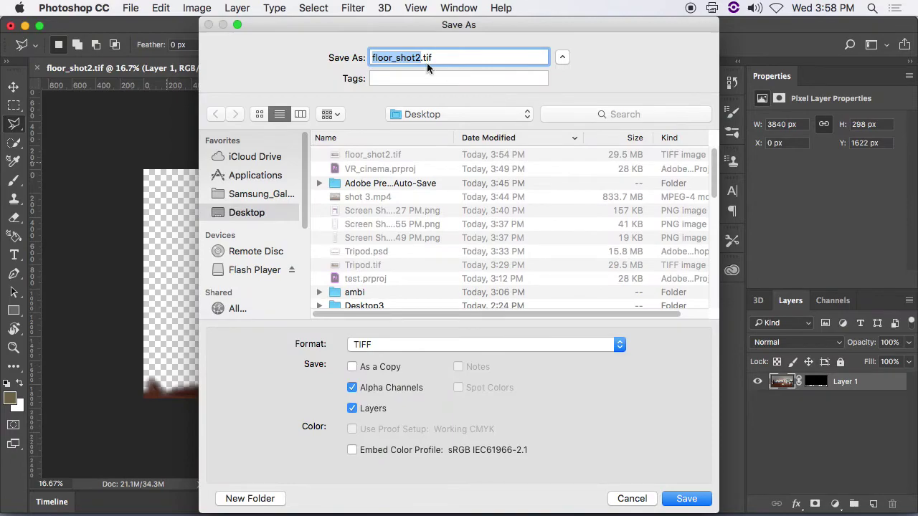
left_click(436, 345)
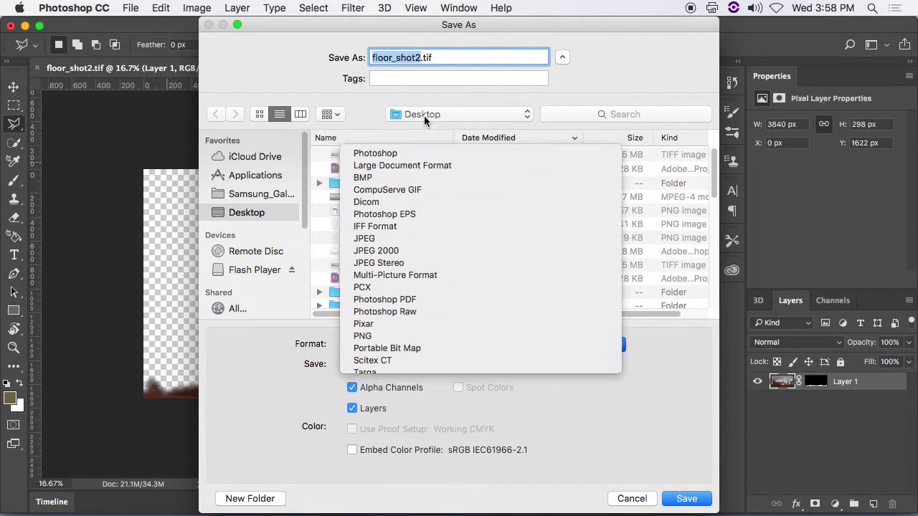
left_click(420, 153)
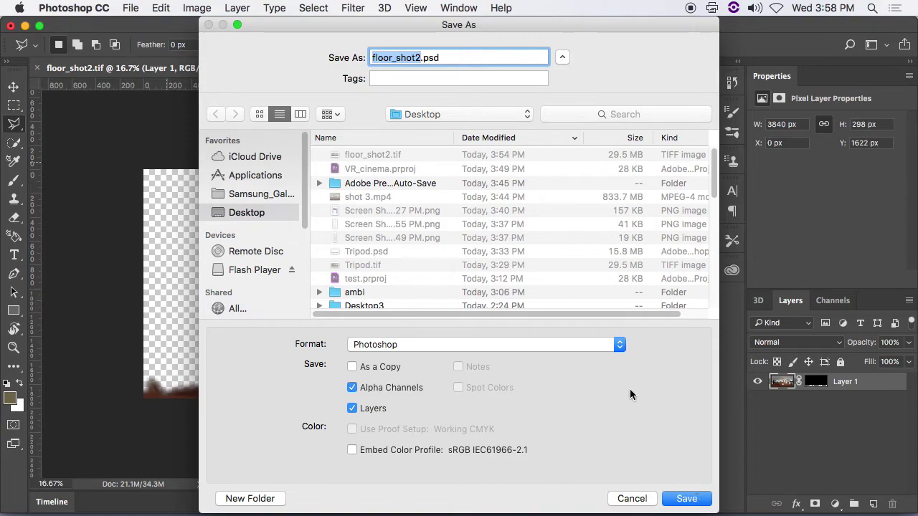
left_click(688, 498)
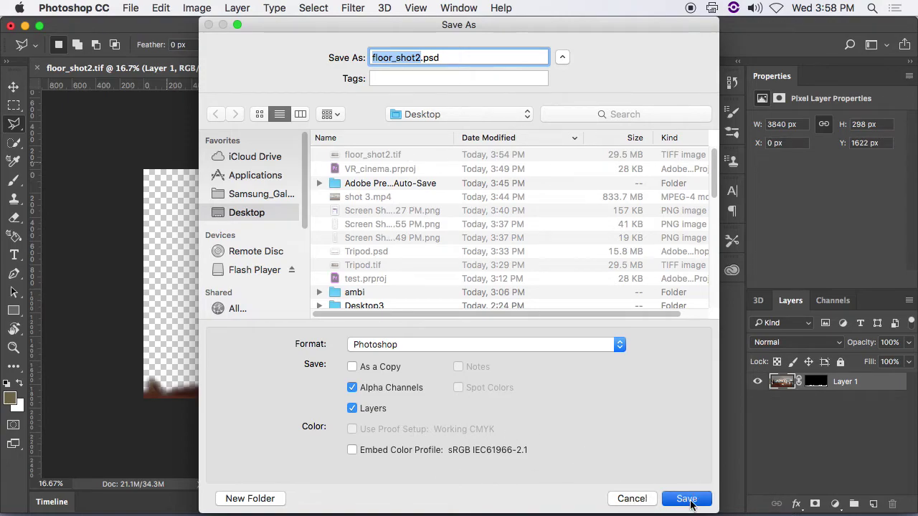
left_click(860, 313)
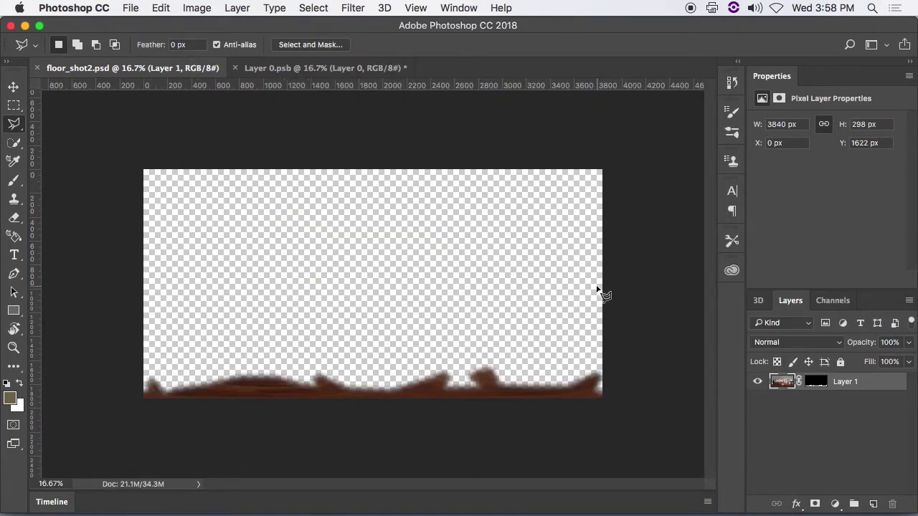
key("super+Tab")
Import floor_shot2.psd from the Desktop as a layered file and drag it above Shot_2.mp4
left_click(266, 266)
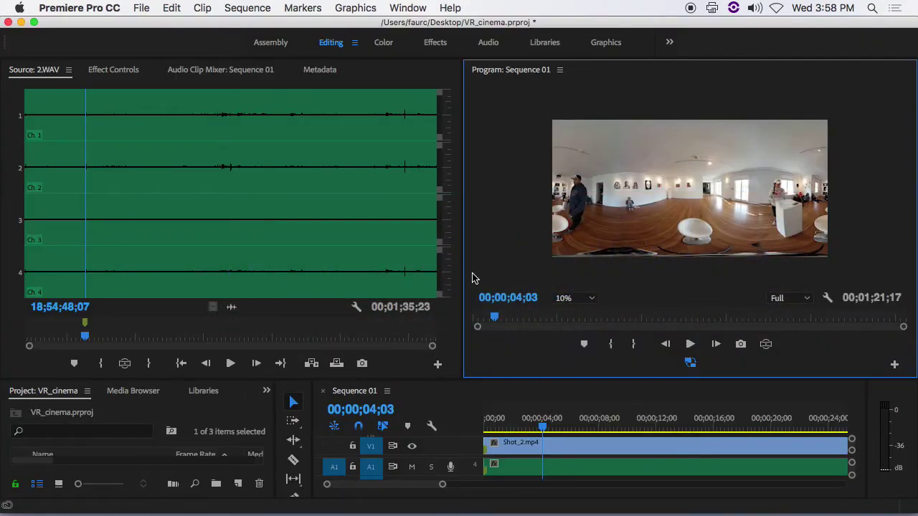
left_click_drag(453, 379, 453, 264)
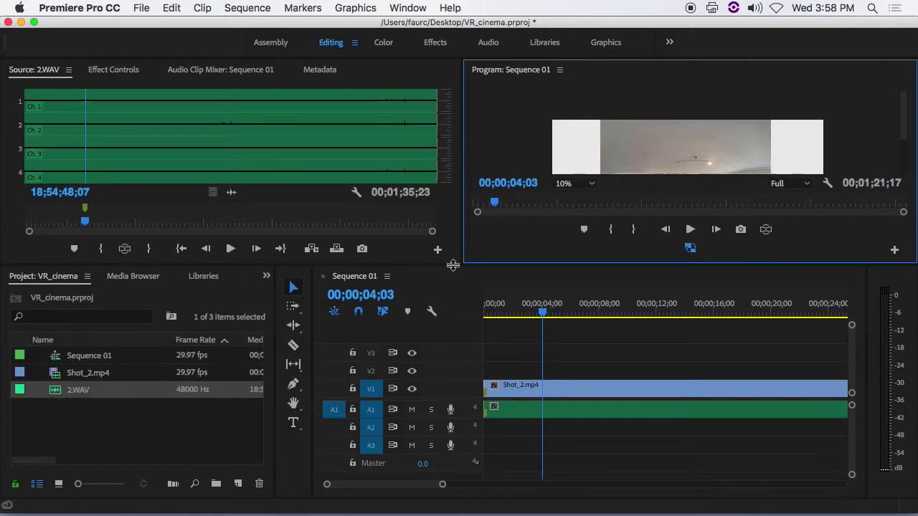
double_click(165, 425)
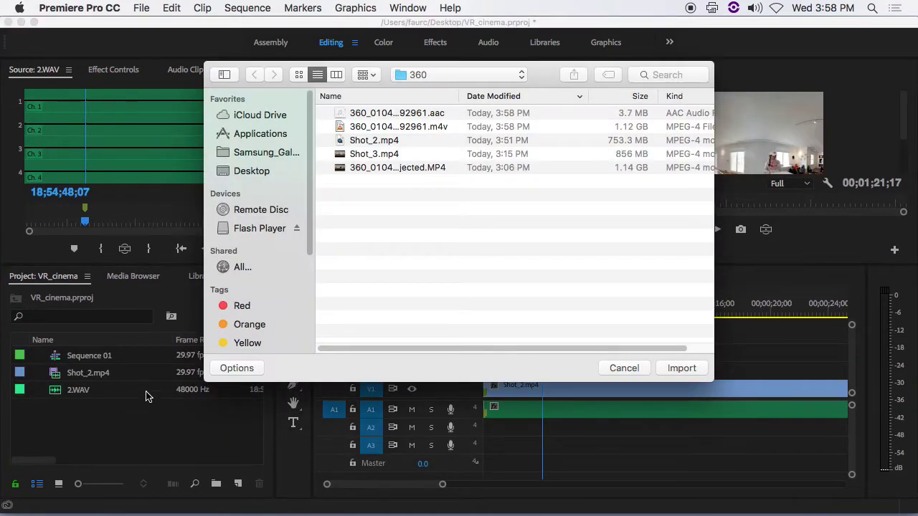
key("super+shift+d")
left_click(356, 117)
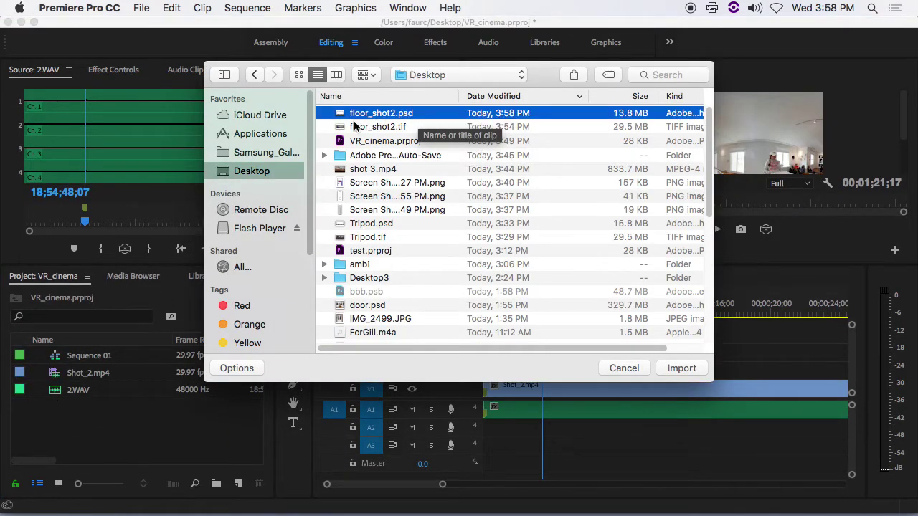
left_click(679, 368)
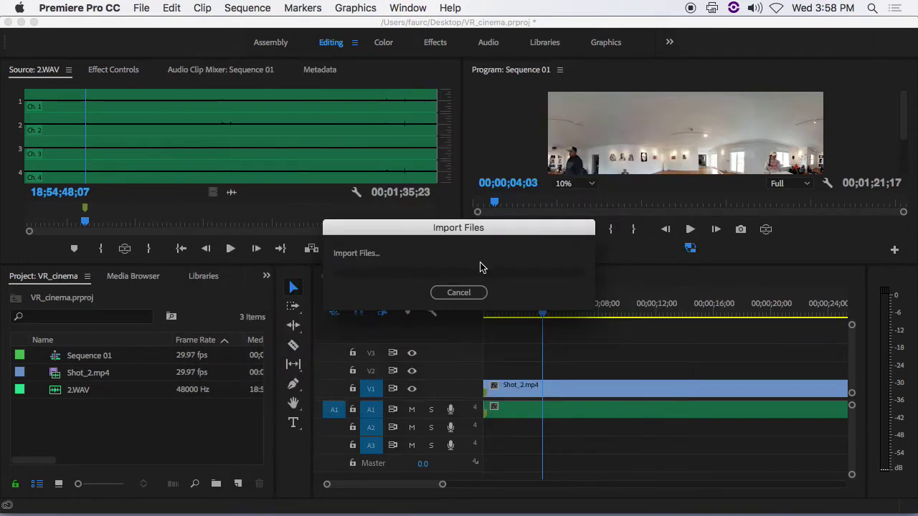
left_click(557, 220)
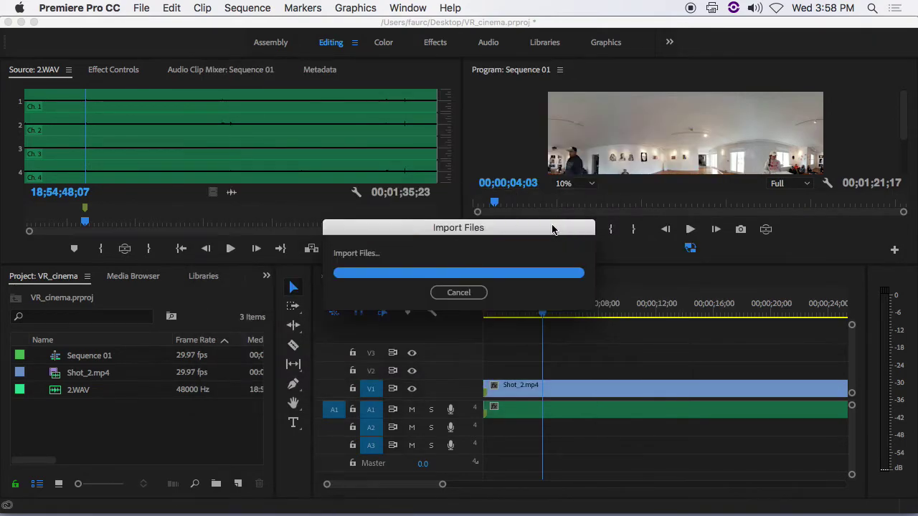
left_click_drag(76, 361, 488, 370)
Position floor_shot2.psd at the start of V2 and lengthen it along the sequence
left_click_drag(542, 312, 519, 316)
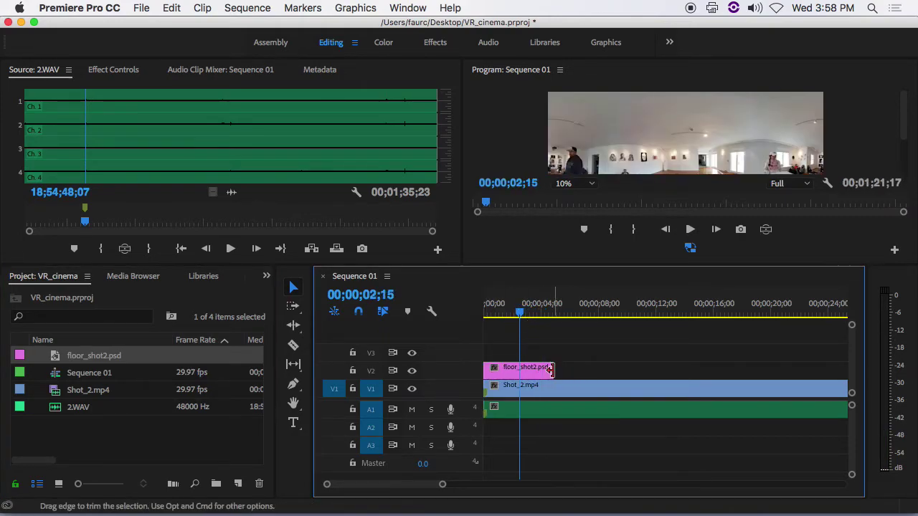
left_click_drag(553, 370, 837, 358)
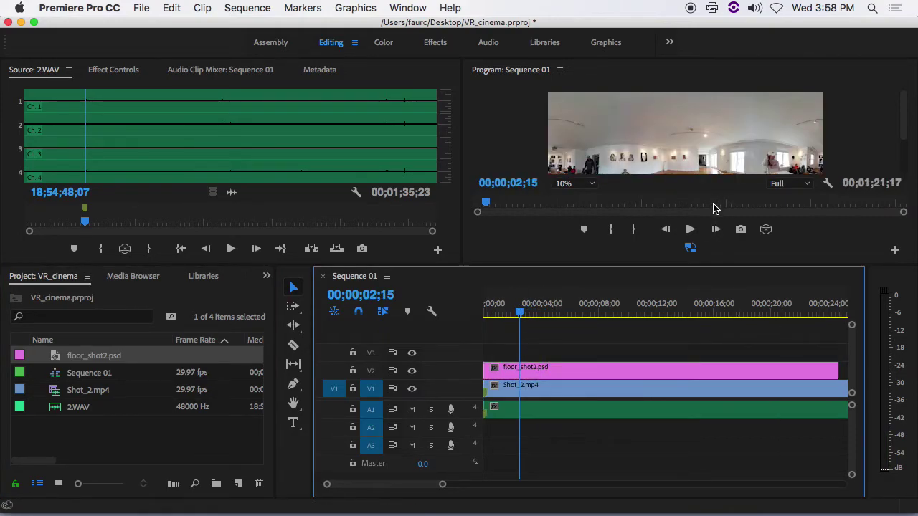
left_click_drag(701, 266, 703, 364)
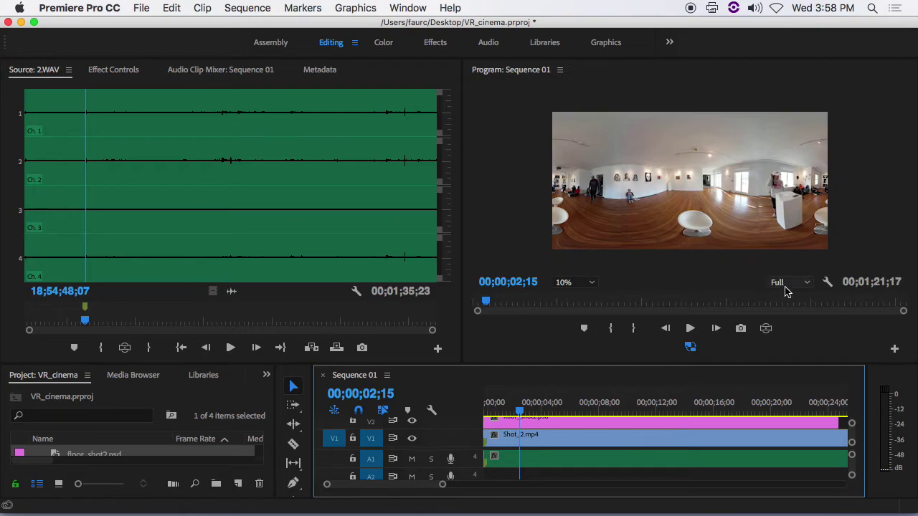
Turn on VR video display, tilt the view down to the floor, and scrub to inspect the patch
left_click(765, 327)
left_click_drag(709, 211, 699, 151)
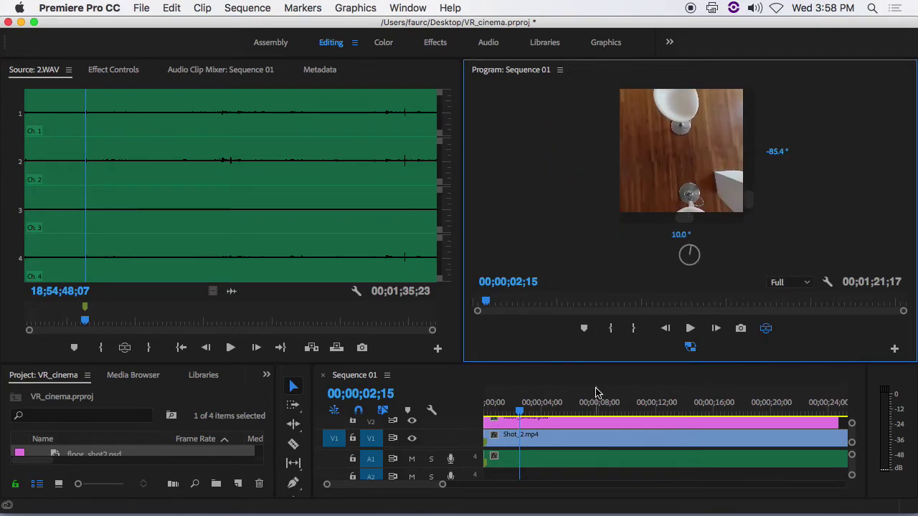
left_click_drag(523, 400, 794, 385)
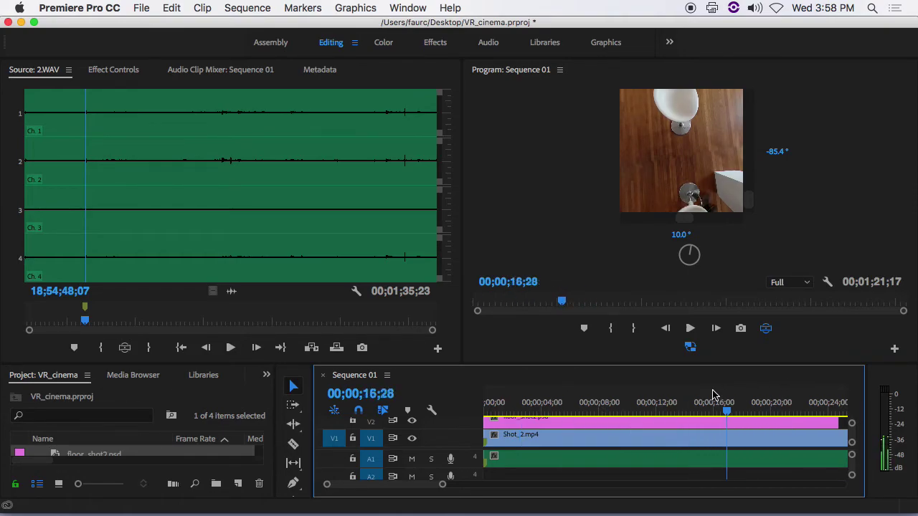
left_click(706, 402)
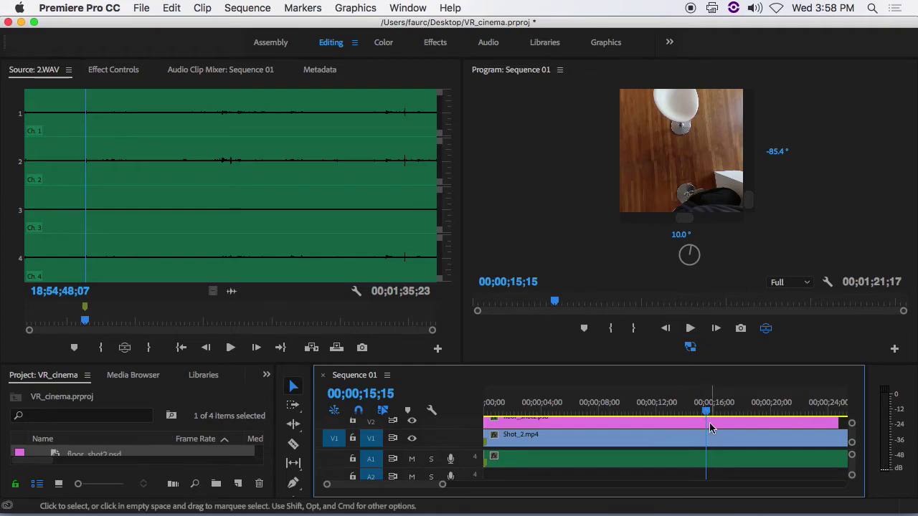
left_click_drag(706, 405, 567, 408)
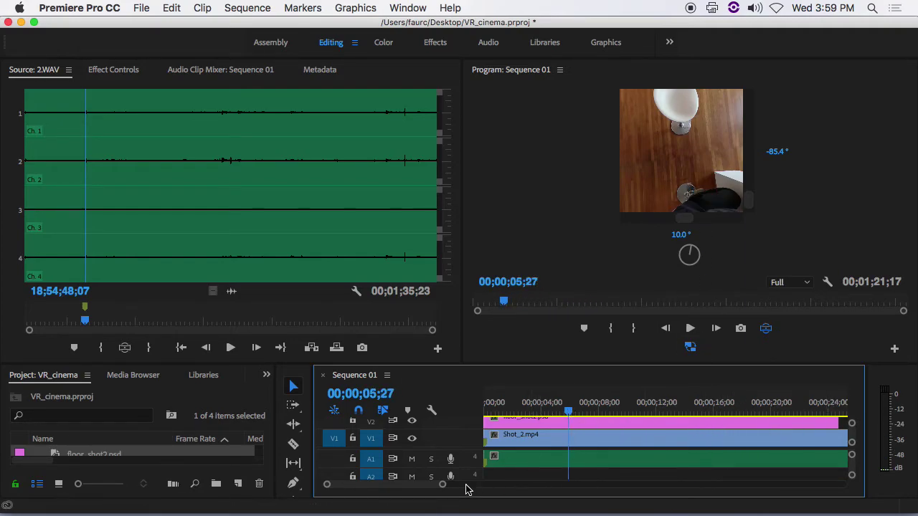
Stretch the floor clip to cover Shot_2's full length and play back to confirm
left_click_drag(443, 484, 675, 484)
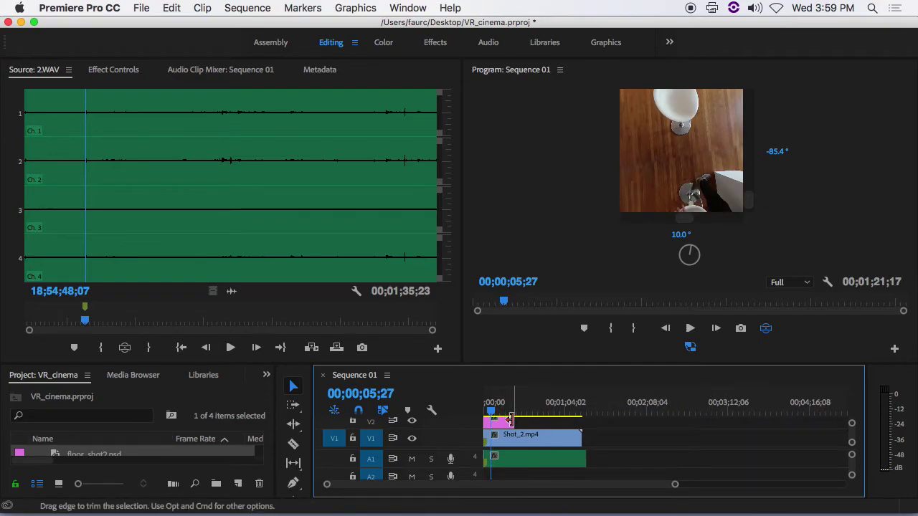
left_click_drag(512, 422, 579, 423)
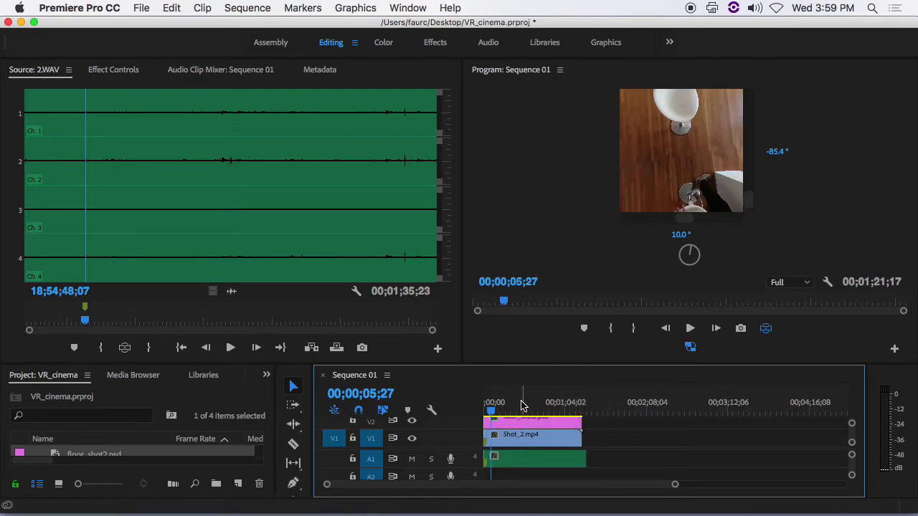
left_click_drag(527, 406, 563, 407)
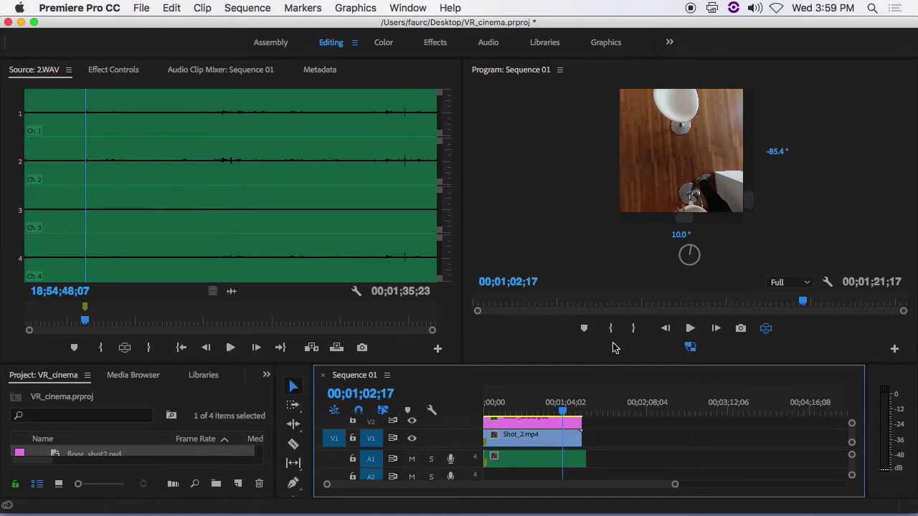
left_click_drag(694, 180, 761, 187)
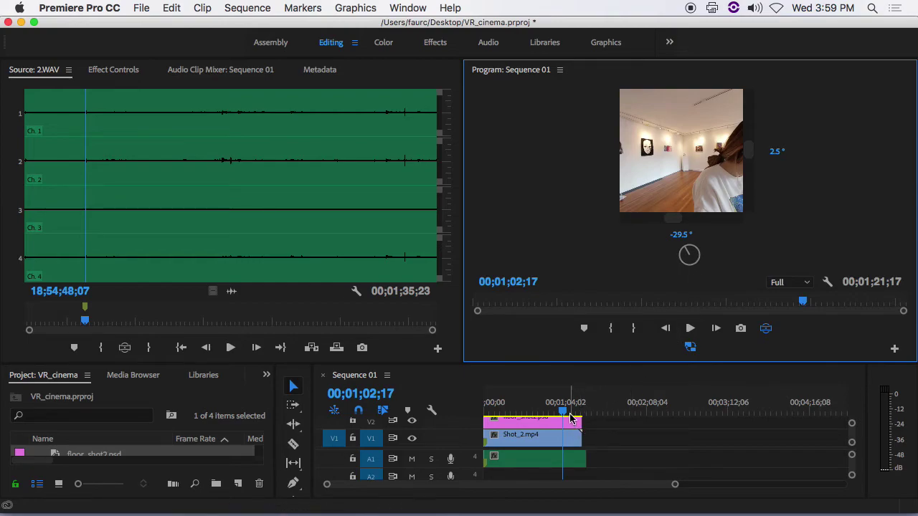
left_click_drag(580, 411, 531, 414)
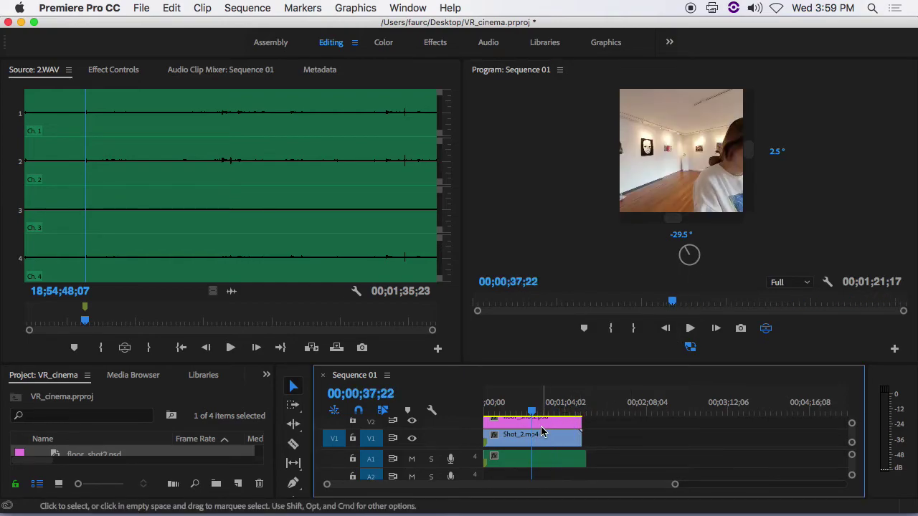
key("space")
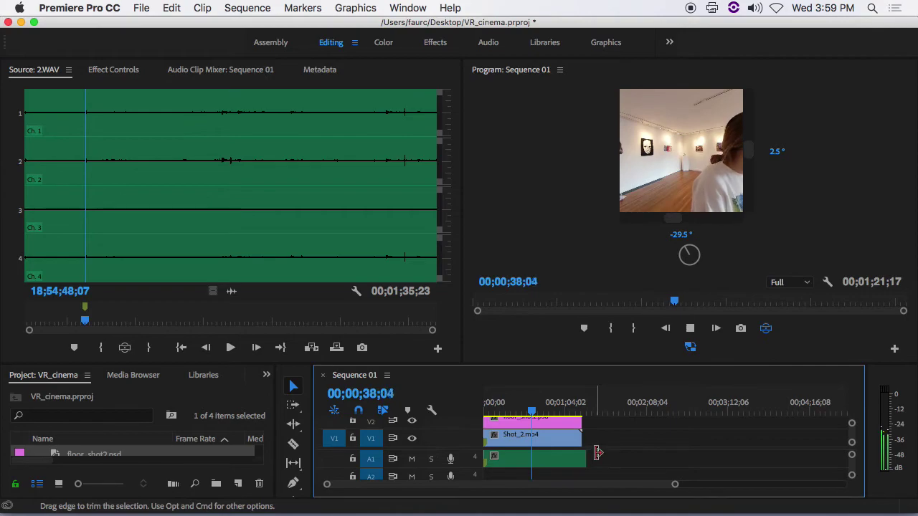
key("space")
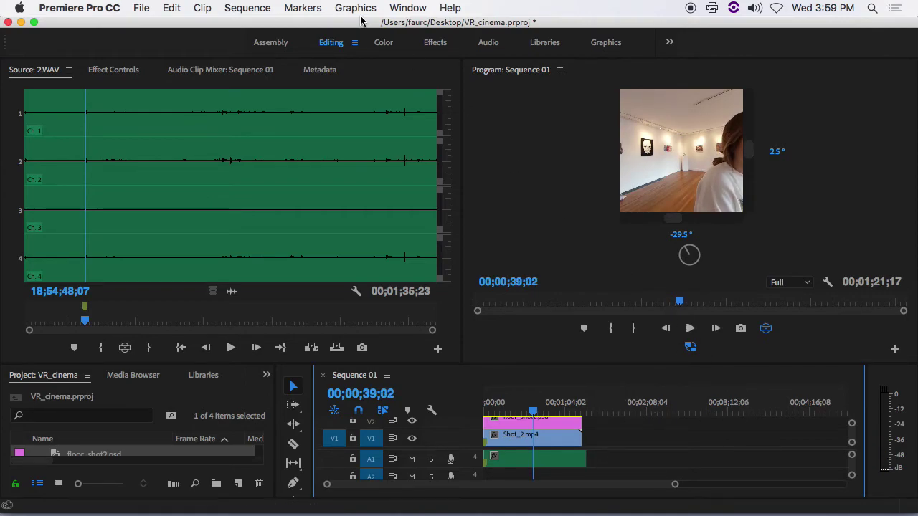
Save the project, then choose the VR Monoscopic Match Source Ambisonics preset in Export Media
left_click(141, 7)
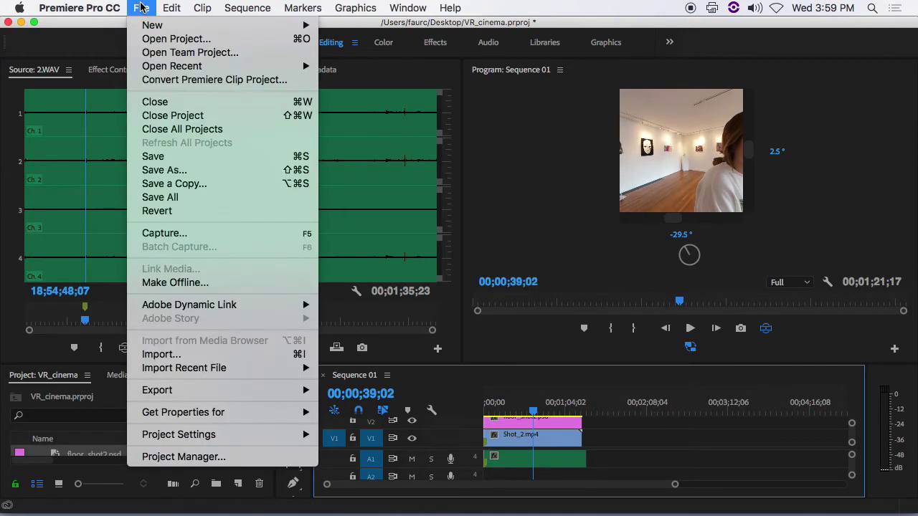
left_click(162, 157)
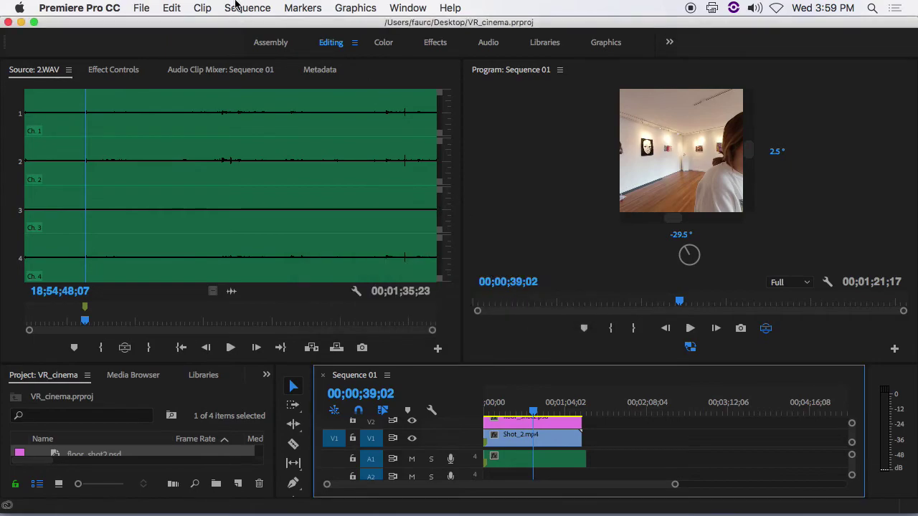
left_click(137, 5)
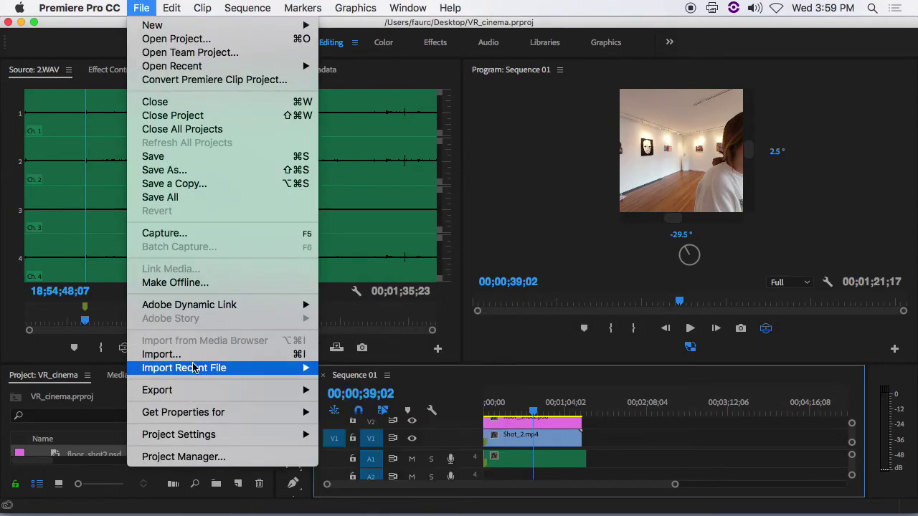
mouse_move(199, 399)
left_click(387, 351)
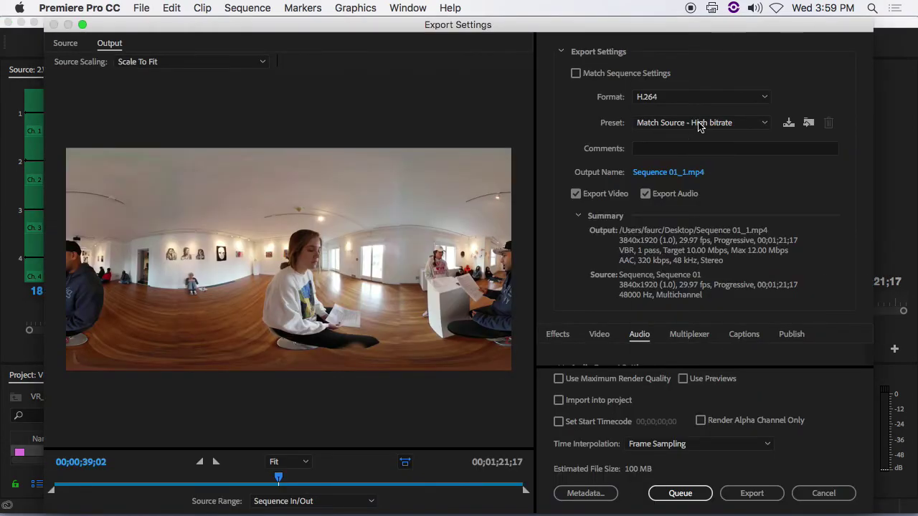
left_click(699, 127)
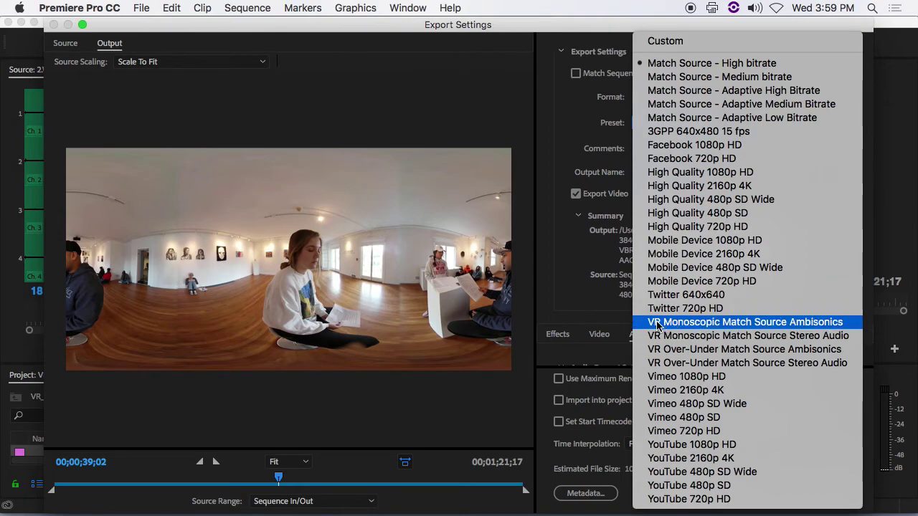
left_click(817, 321)
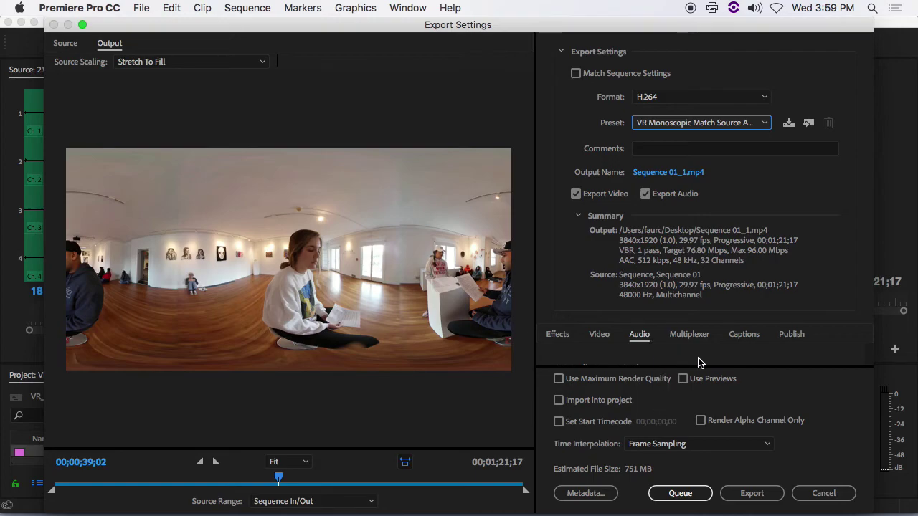
Rename the export output to shot2.mp4 on the Desktop and start encoding Sequence 01
left_click(658, 367)
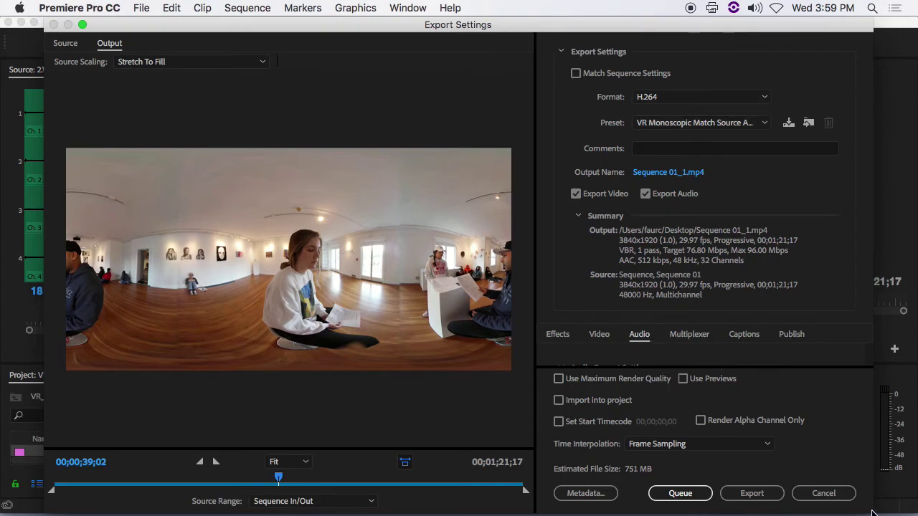
left_click_drag(872, 512, 686, 327)
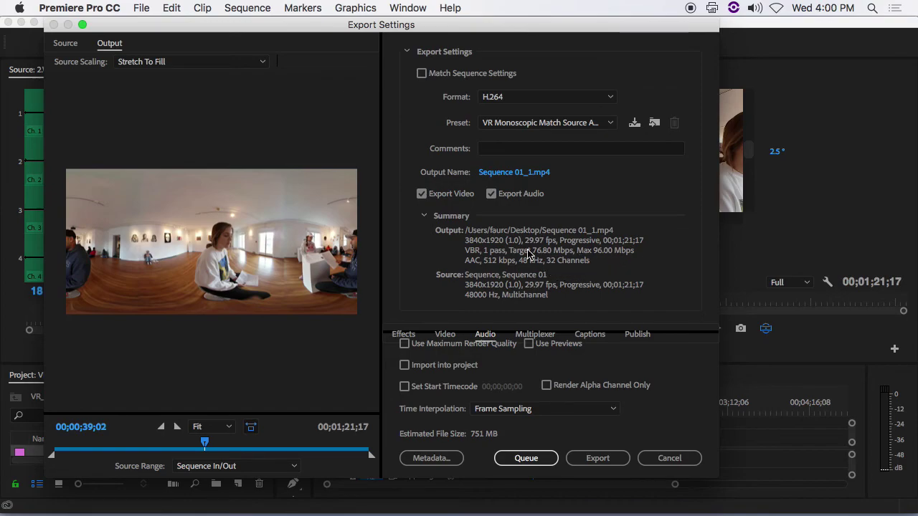
left_click_drag(206, 447, 342, 446)
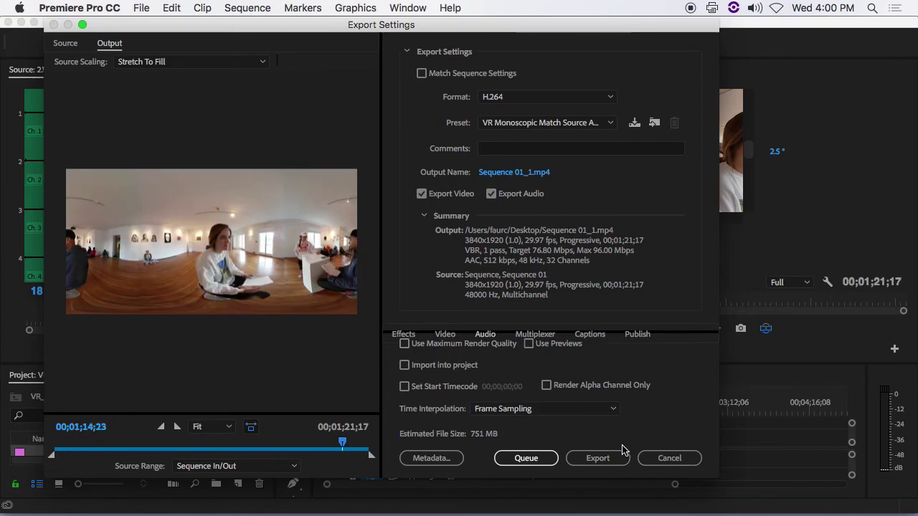
left_click(499, 174)
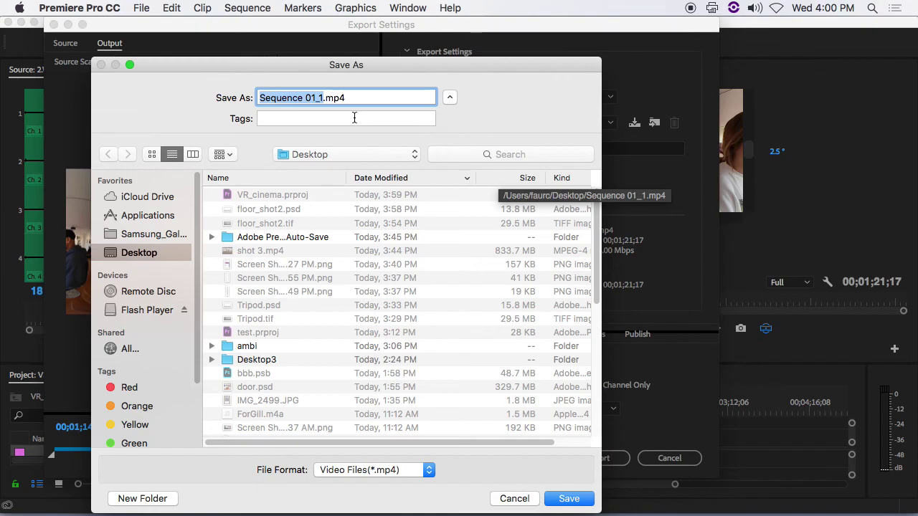
type("shot2")
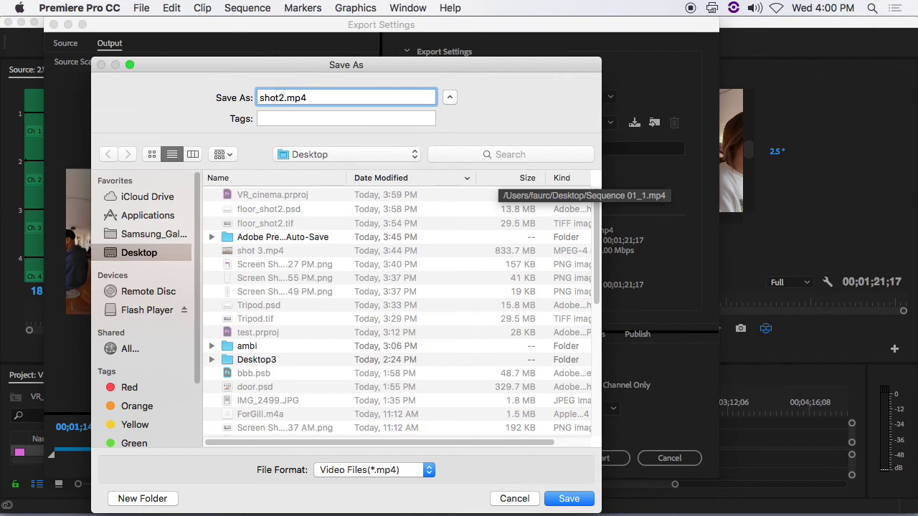
left_click(570, 498)
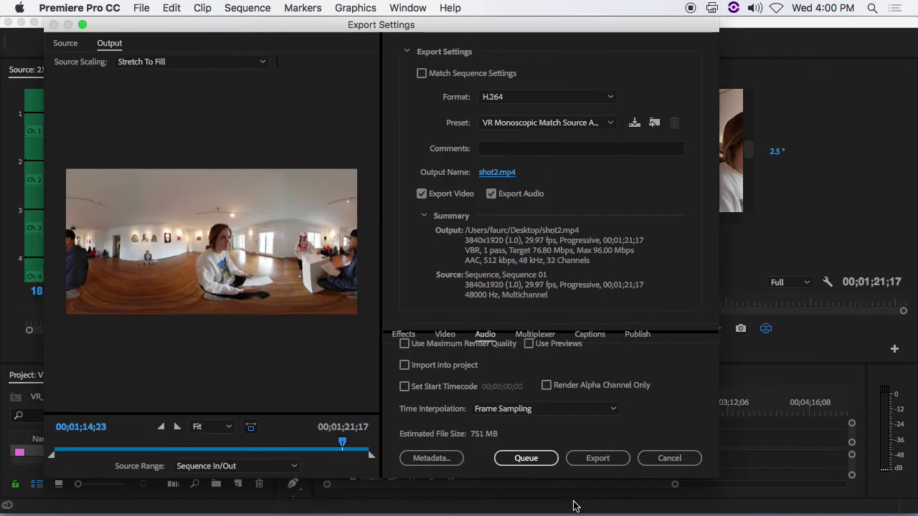
left_click(603, 458)
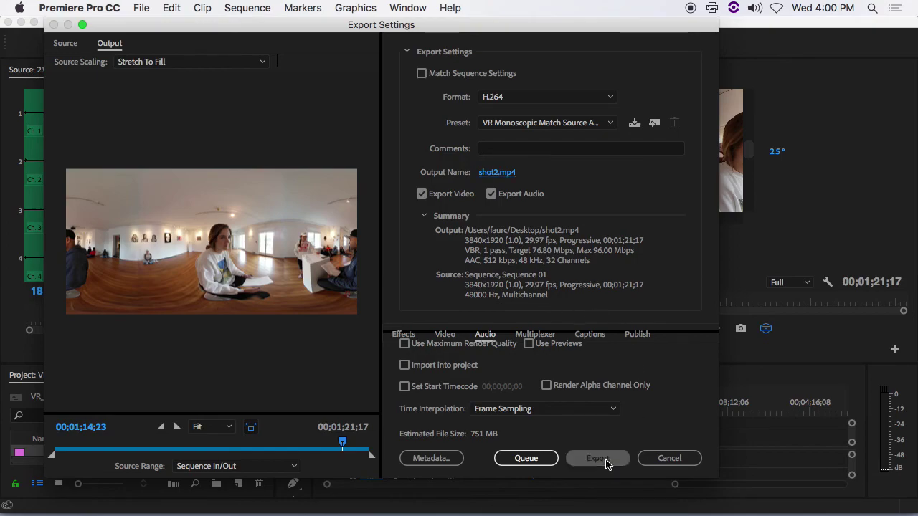